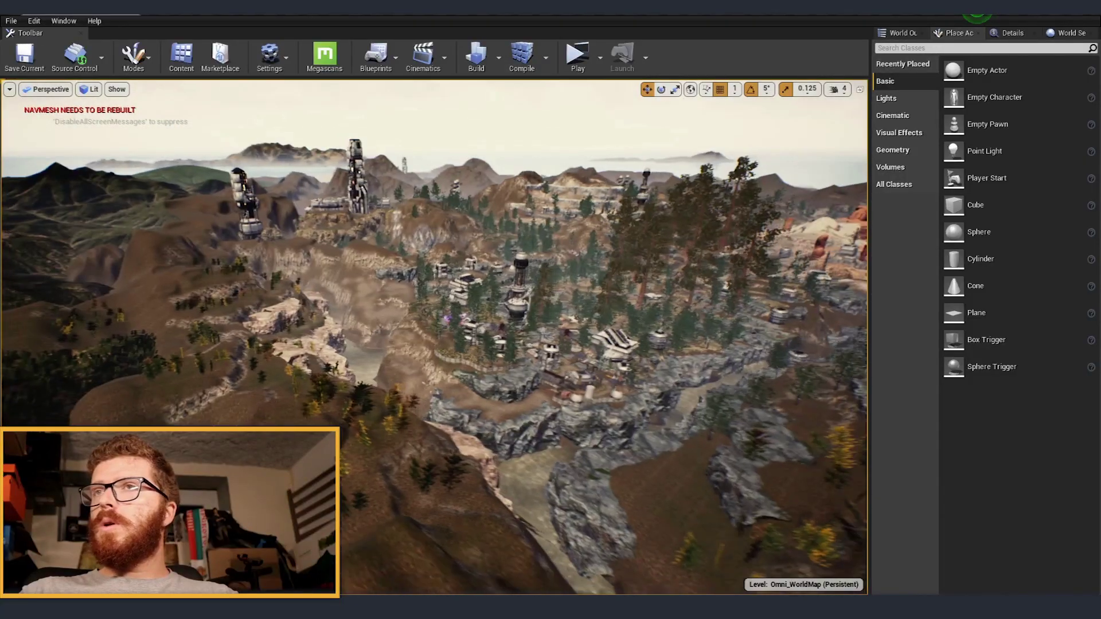
Survey the Omni_WorldMap landscape from the air, covering the mountains, red rock desert, forest and settlement.
{"action": "right_click_drag", "start_coordinate": [434, 337], "coordinate": [762, 337]}
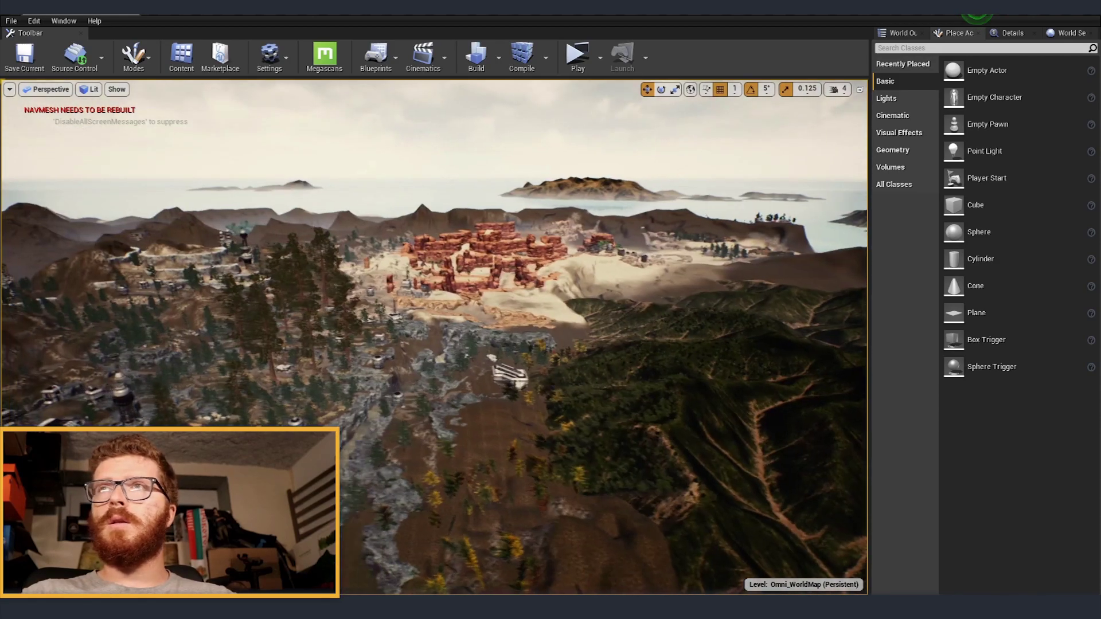
{"action": "right_click_drag", "start_coordinate": [570, 238], "coordinate": [665, 206]}
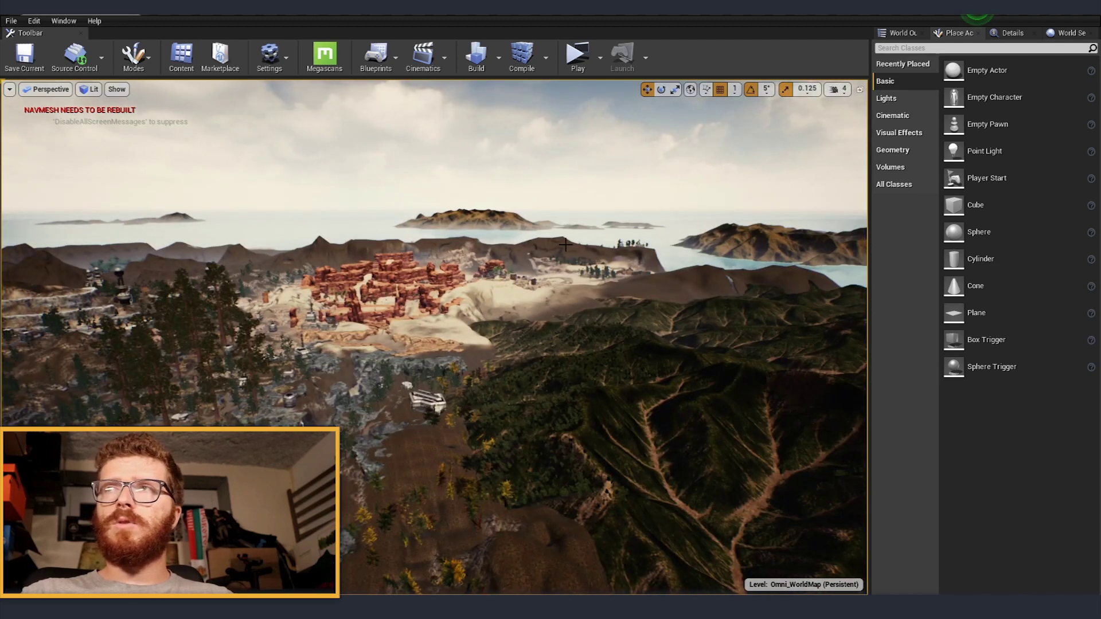
{"action": "right_click_drag", "start_coordinate": [602, 397], "coordinate": [699, 319]}
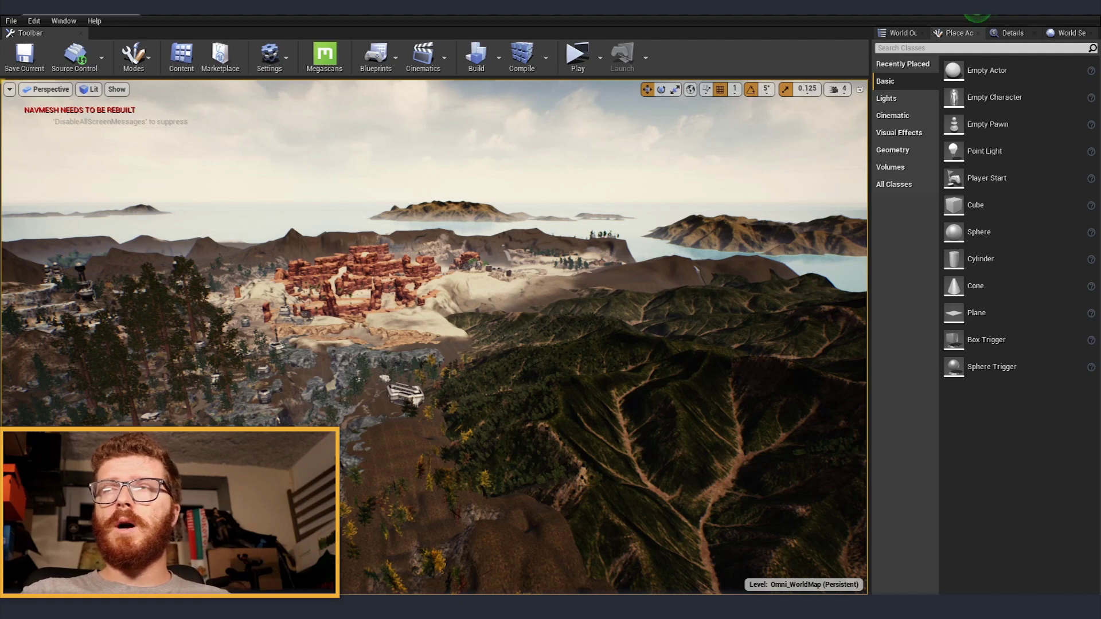
{"action": "right_click_drag", "start_coordinate": [679, 331], "coordinate": [620, 330]}
{"action": "right_click_drag", "start_coordinate": [638, 293], "coordinate": [447, 292]}
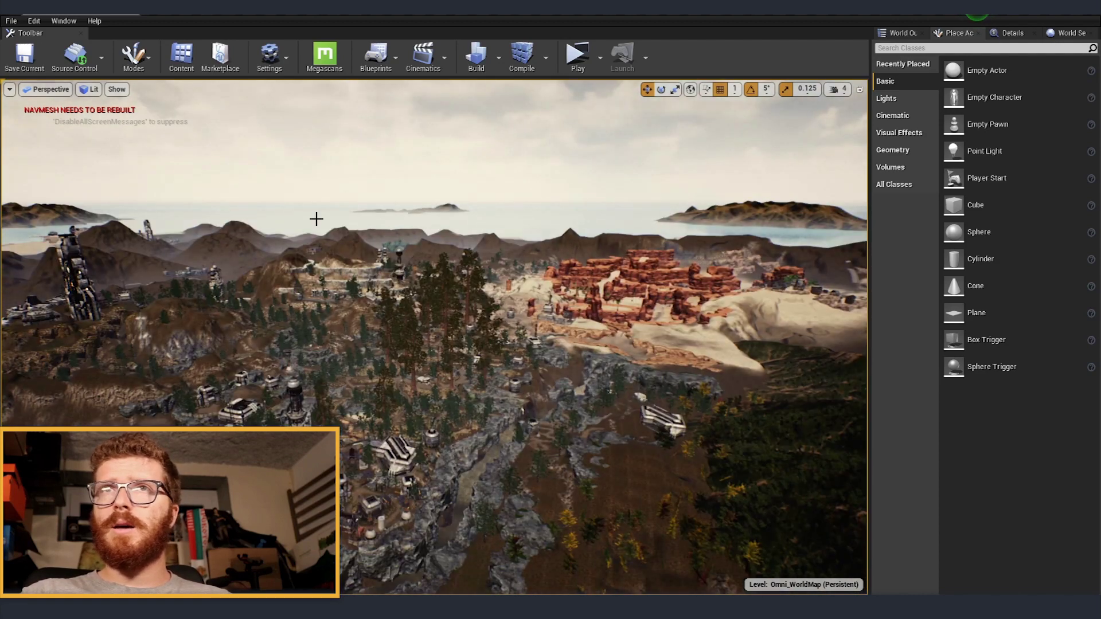
{"action": "key", "text": "w"}
{"action": "right_click_drag", "start_coordinate": [757, 351], "coordinate": [751, 351]}
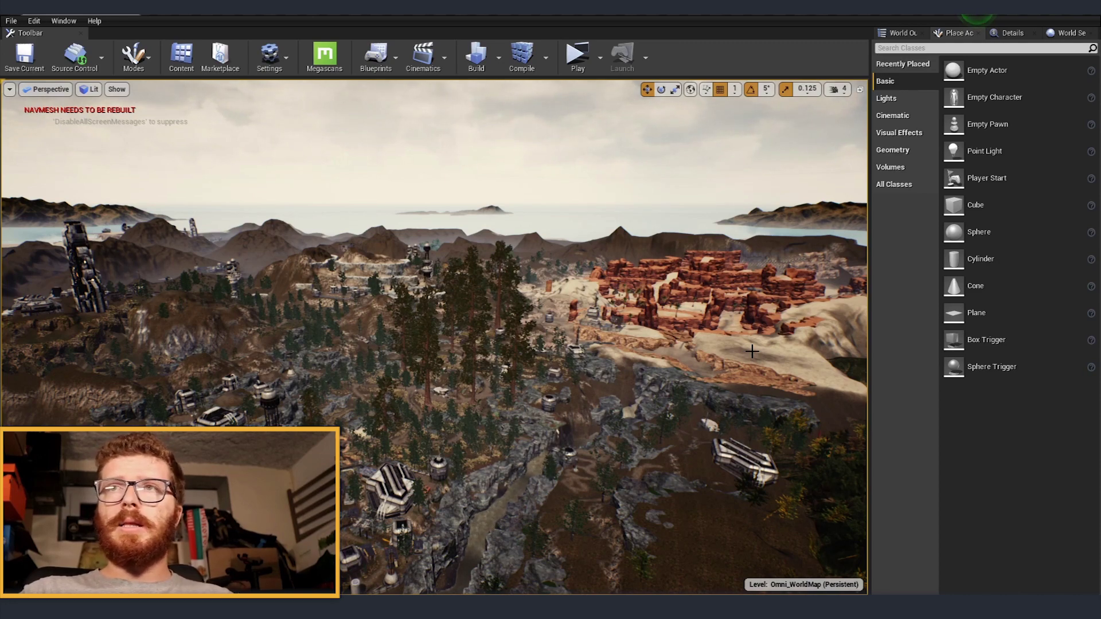
{"action": "key", "text": "w"}
{"action": "mouse_move", "coordinate": [734, 360]}
{"action": "right_mouse_down"}
{"action": "mouse_move", "coordinate": [685, 384]}
{"action": "mouse_move", "coordinate": [653, 418]}
{"action": "mouse_move", "coordinate": [608, 413]}
{"action": "mouse_move", "coordinate": [732, 361]}
{"action": "right_mouse_up"}
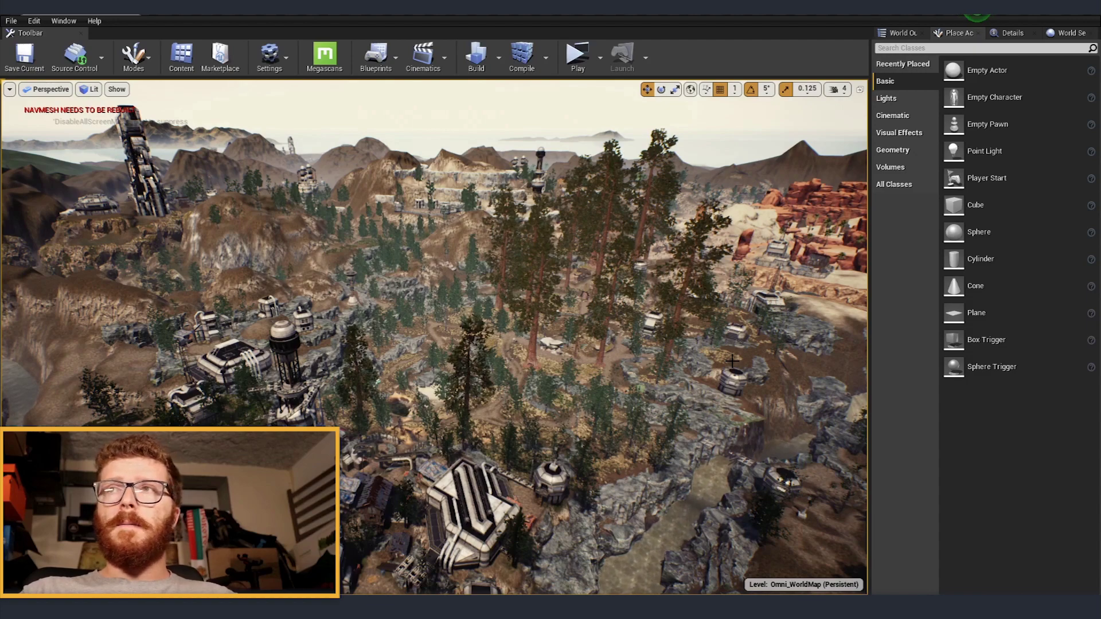
{"action": "key", "text": "w"}
{"action": "right_click_drag", "start_coordinate": [670, 398], "coordinate": [751, 332]}
{"action": "right_click_drag", "start_coordinate": [734, 279], "coordinate": [680, 341]}
Open the Levels window and move it aside so the city stays in view.
{"action": "left_click", "coordinate": [65, 21]}
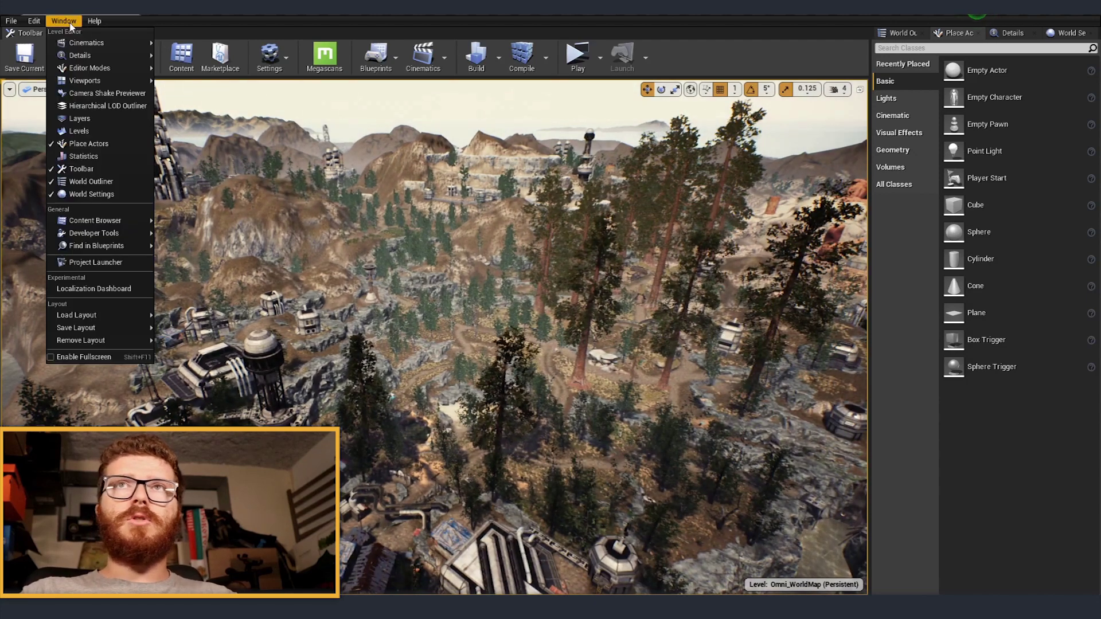
{"action": "left_click", "coordinate": [79, 131]}
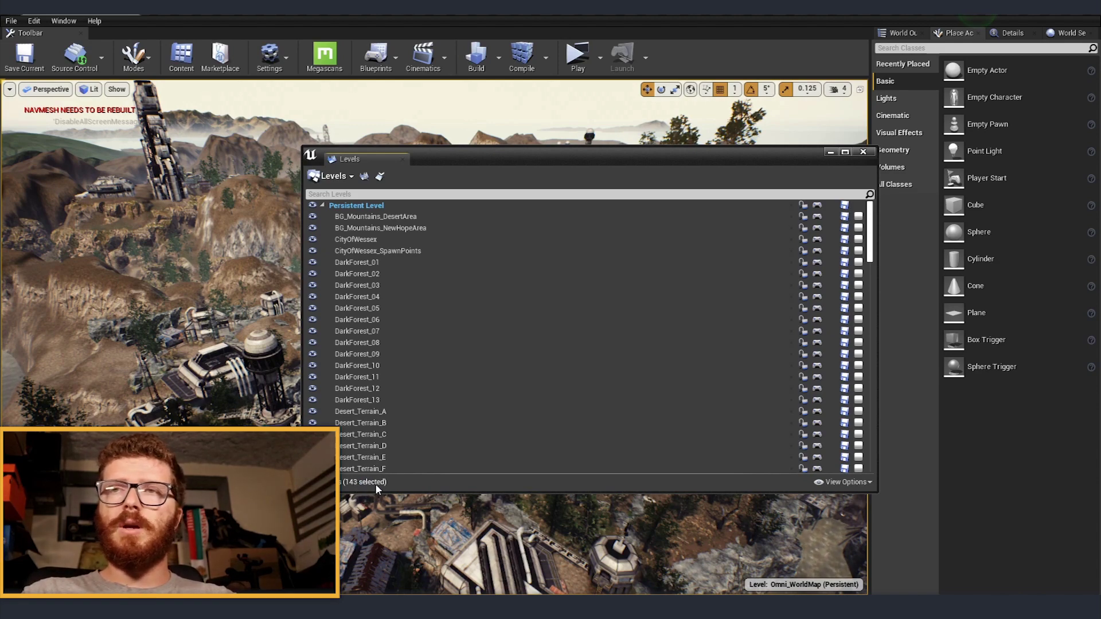
{"action": "right_click_drag", "start_coordinate": [262, 390], "coordinate": [298, 387]}
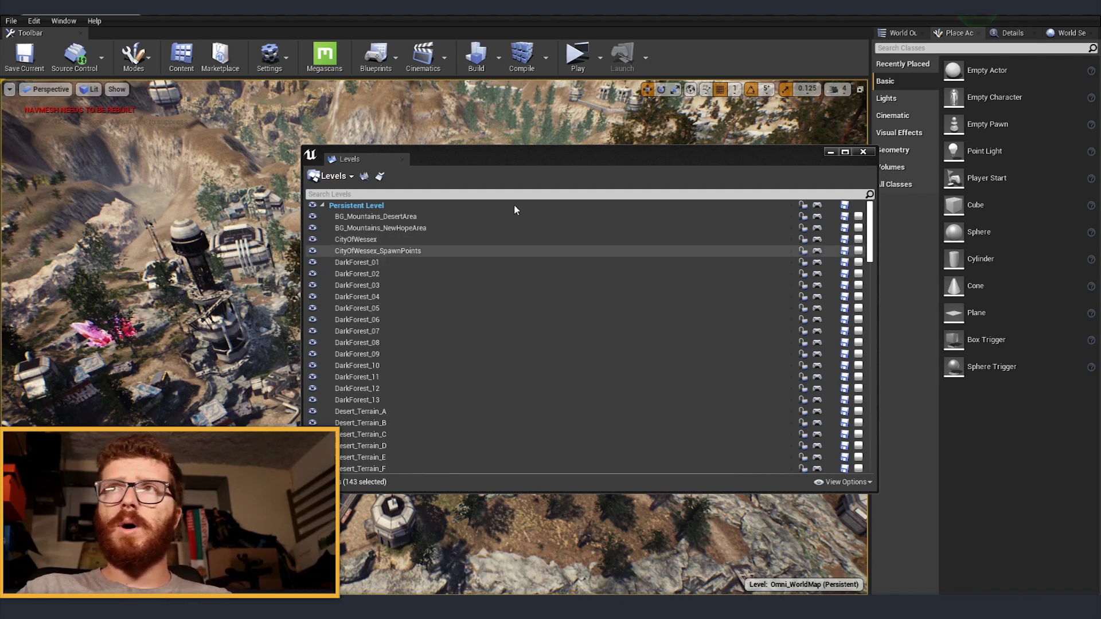
{"action": "left_click_drag", "start_coordinate": [548, 163], "coordinate": [749, 163]}
{"action": "right_click_drag", "start_coordinate": [301, 298], "coordinate": [423, 263]}
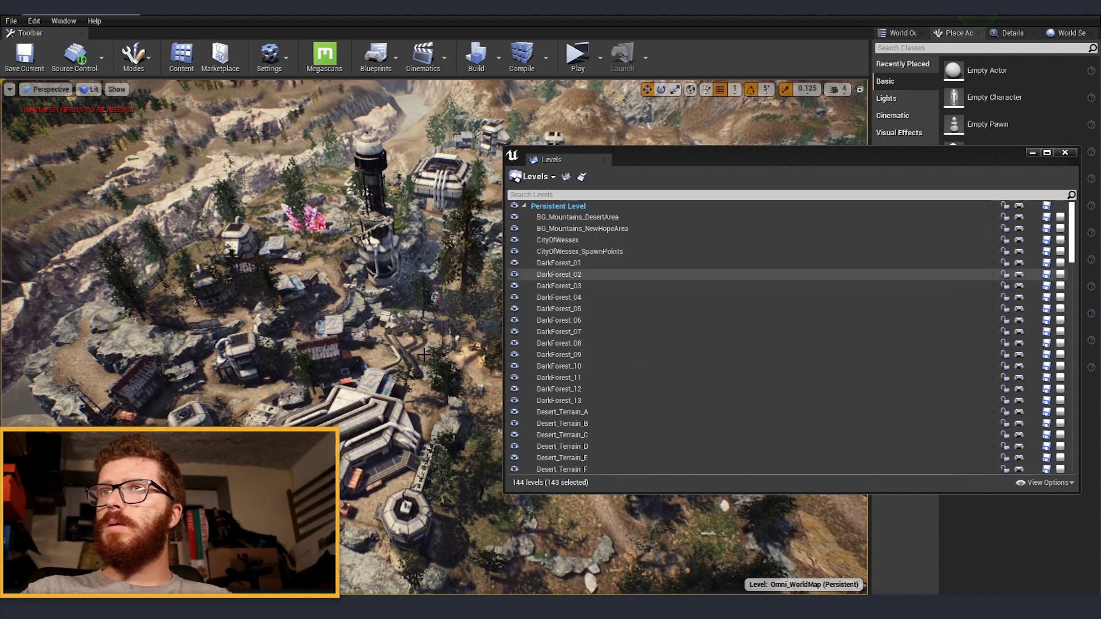
Find the city's sublevels in the levels list and select the range from NewHopeCity to NewHopeCity_VFX.
{"action": "left_click_drag", "start_coordinate": [1071, 250], "coordinate": [1074, 372]}
{"action": "left_click", "coordinate": [574, 255]}
{"action": "left_click", "coordinate": [578, 369]}
{"action": "scroll", "coordinate": [631, 344], "scroll_direction": "down", "scroll_amount": 3}
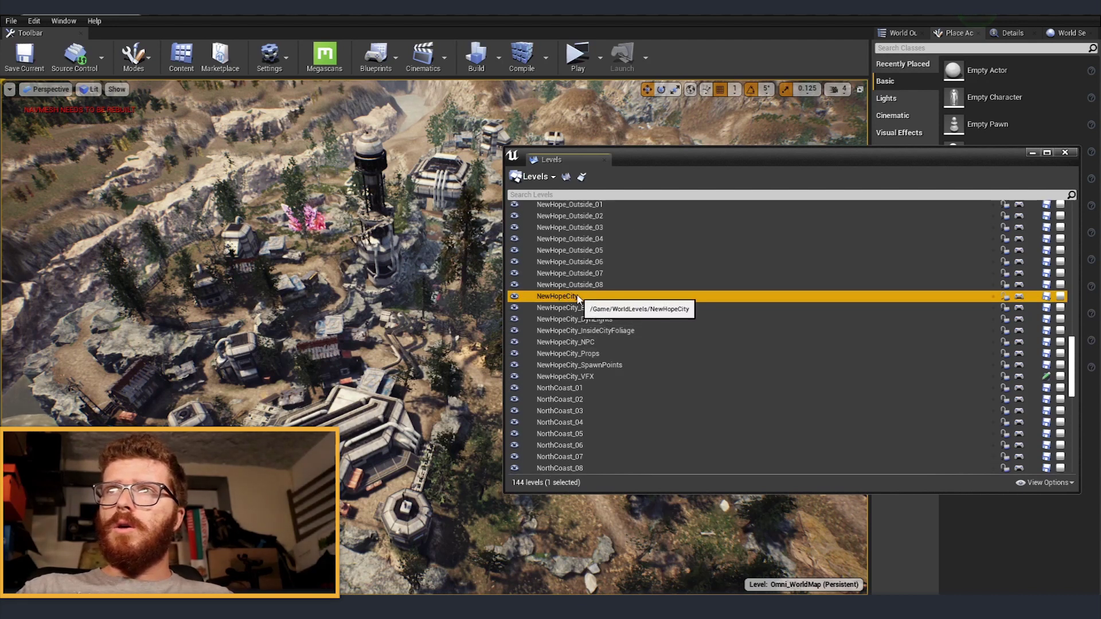
{"action": "left_click", "coordinate": [590, 376], "text": "shift"}
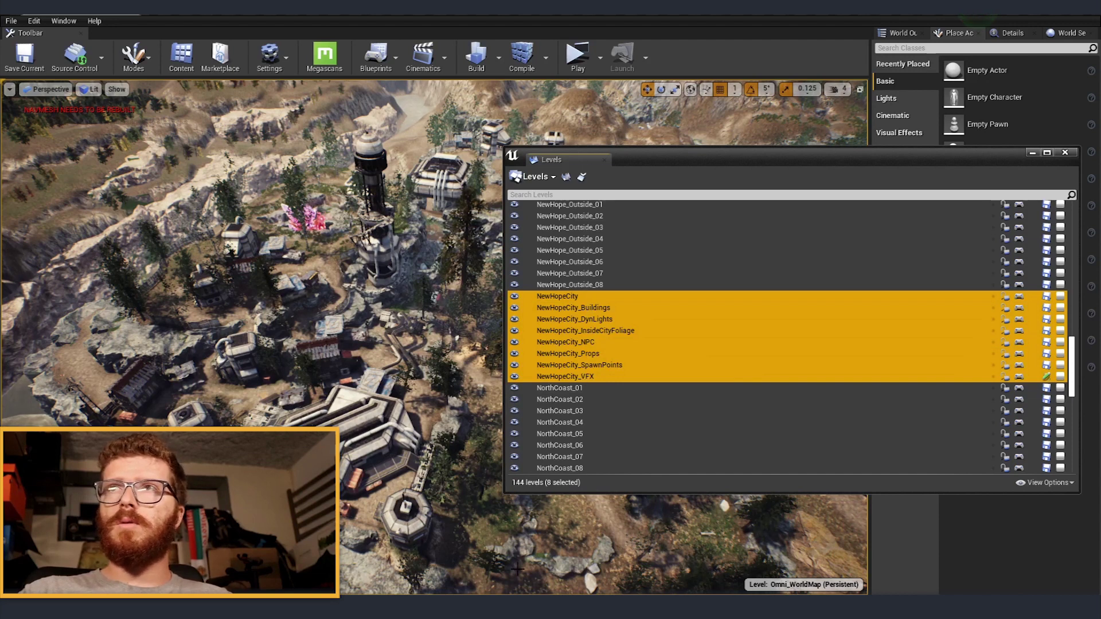
Hide only the NewHopeCity level to check what it contains, and show it again.
{"action": "left_click", "coordinate": [585, 296]}
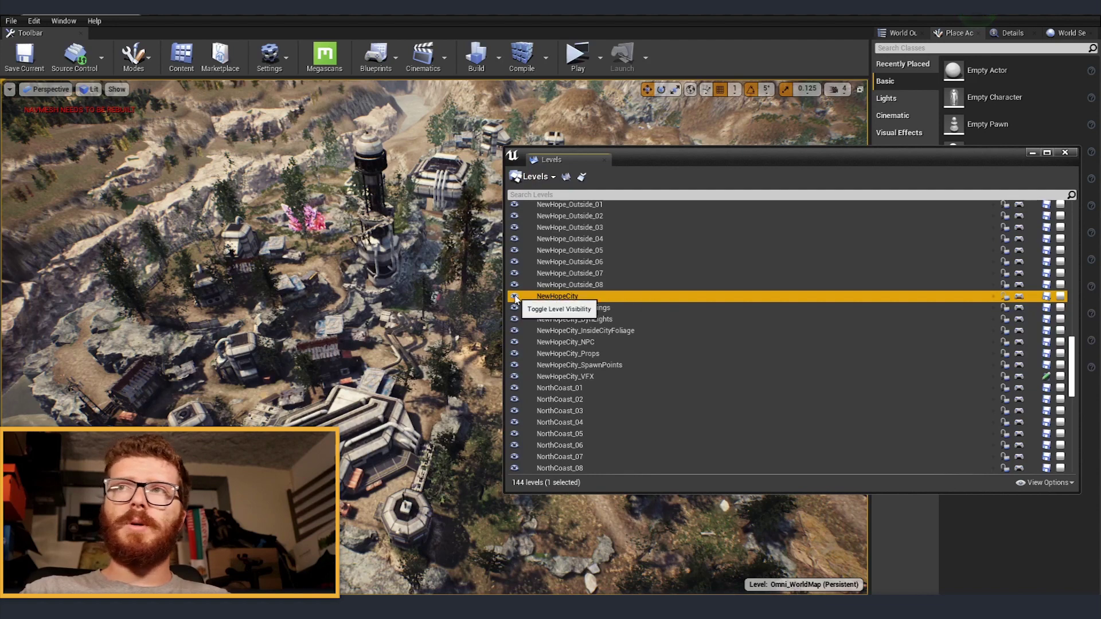
{"action": "left_click", "coordinate": [518, 297]}
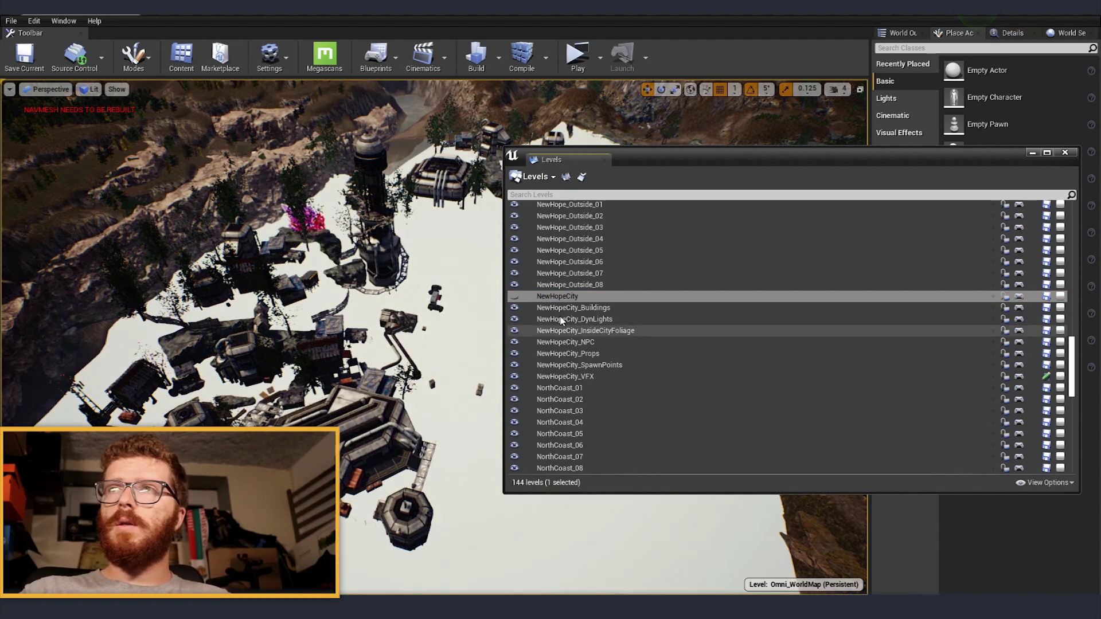
{"action": "left_click", "coordinate": [514, 296]}
Go through the city's Buildings, DynLights, Props, SpawnPoints and VFX sublevels one at a time.
{"action": "left_click", "coordinate": [594, 308]}
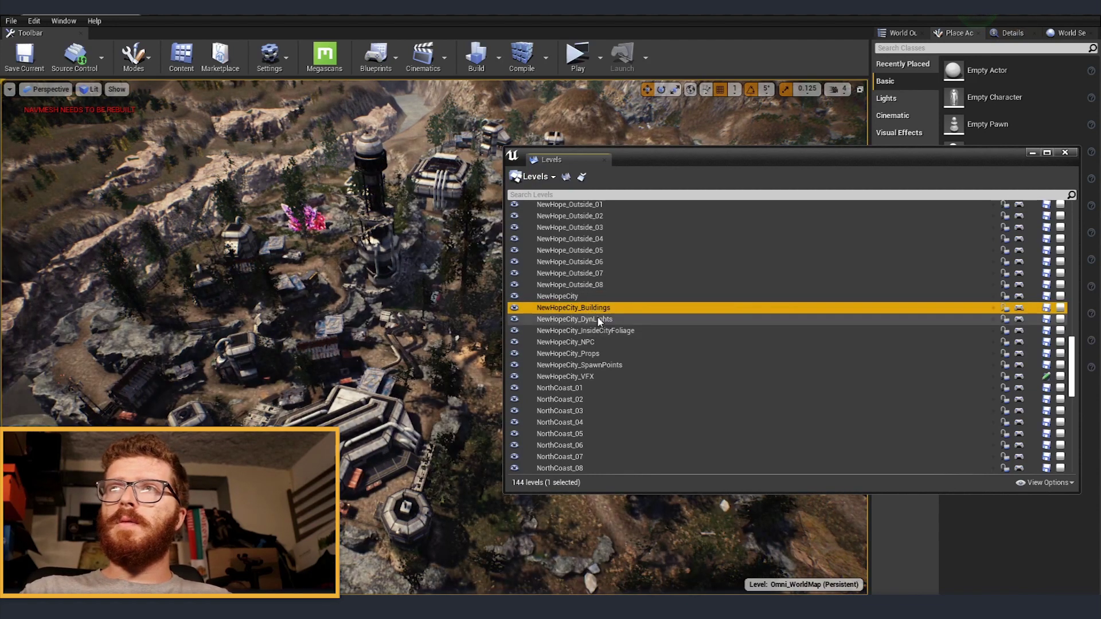
{"action": "left_click", "coordinate": [623, 320]}
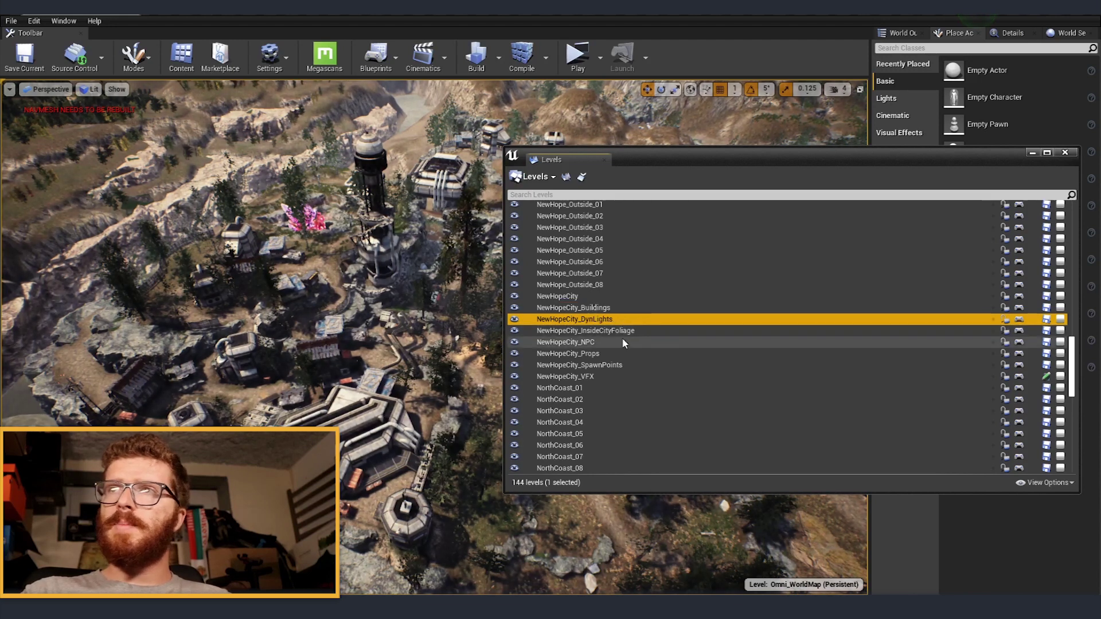
{"action": "left_click", "coordinate": [602, 354]}
{"action": "left_click", "coordinate": [611, 364]}
{"action": "left_click", "coordinate": [606, 377]}
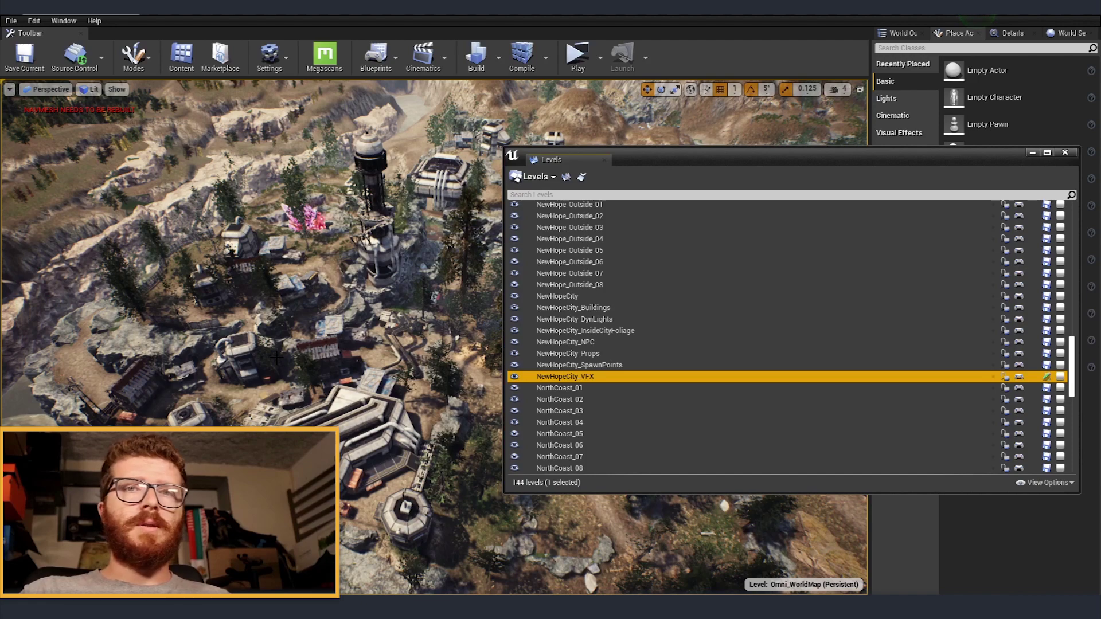
View the city from ground level in the forest and select the sublevels from NewHopeCity_DynLights to NewHopeCity_VFX.
{"action": "mouse_move", "coordinate": [277, 357]}
{"action": "right_mouse_down"}
{"action": "mouse_move", "coordinate": [402, 350]}
{"action": "mouse_move", "coordinate": [401, 367]}
{"action": "mouse_move", "coordinate": [276, 356]}
{"action": "right_mouse_up"}
{"action": "key", "text": "w"}
{"action": "right_click_drag", "start_coordinate": [370, 285], "coordinate": [370, 285]}
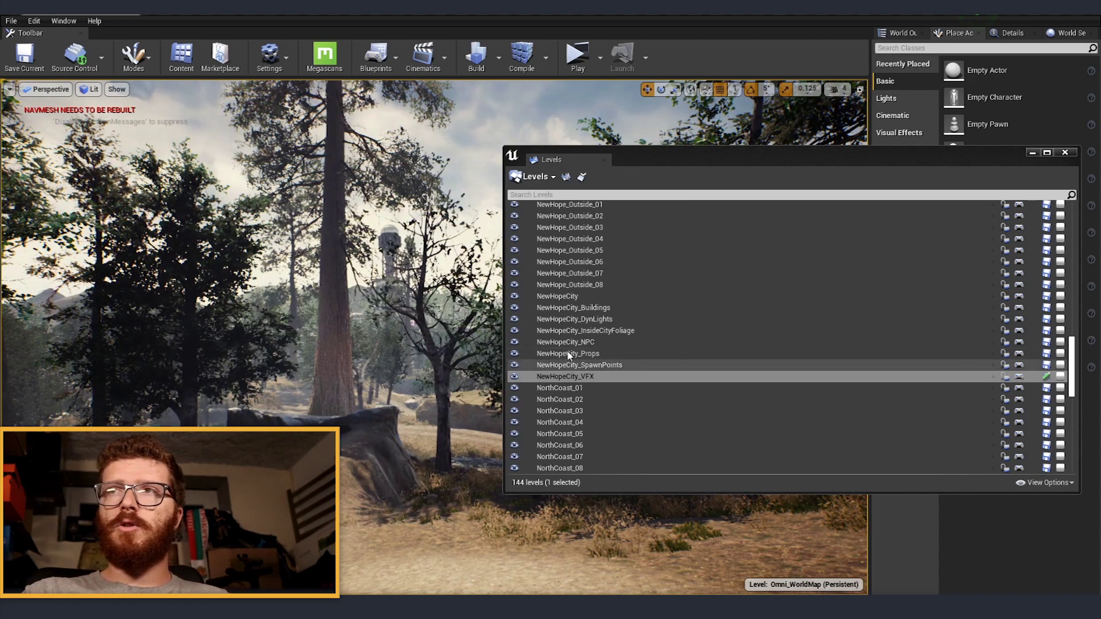
{"action": "left_click", "coordinate": [561, 309]}
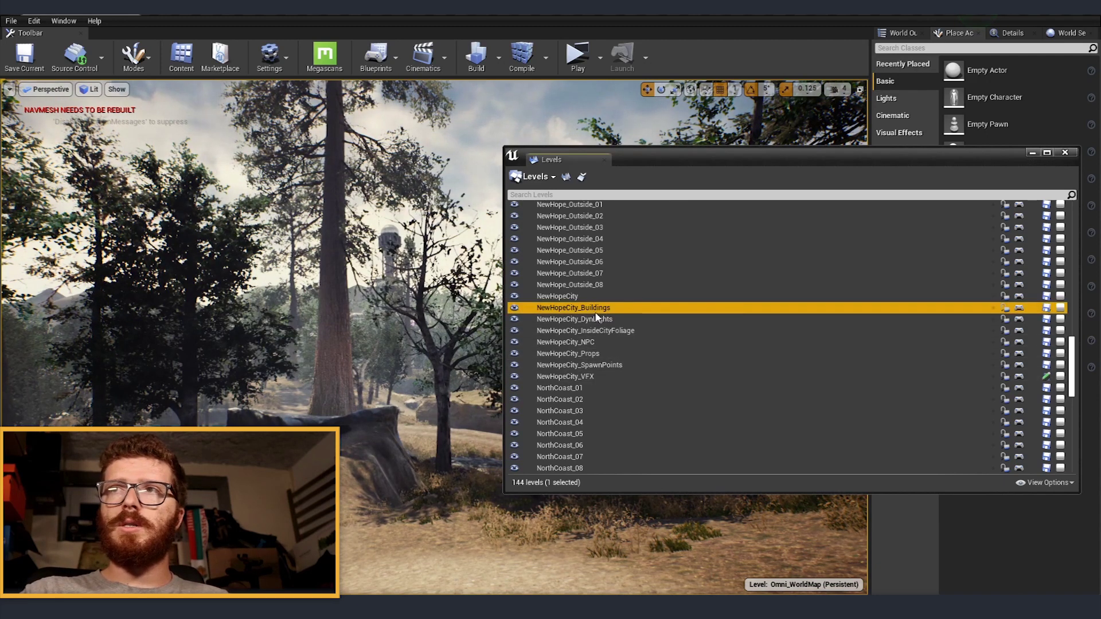
{"action": "left_click", "coordinate": [565, 297]}
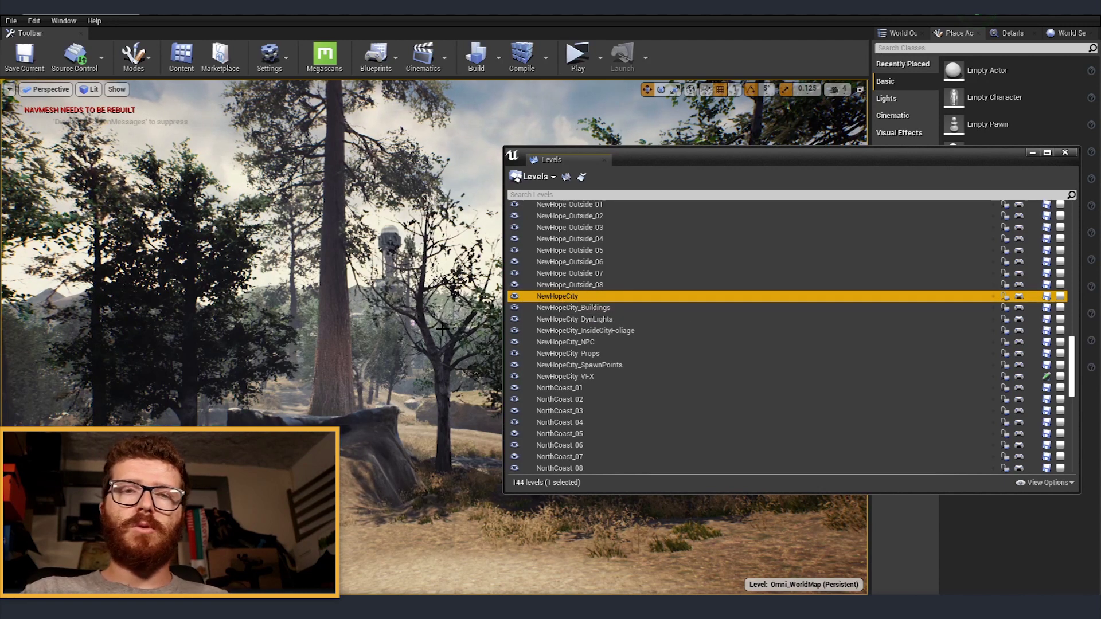
{"action": "left_click", "coordinate": [574, 319]}
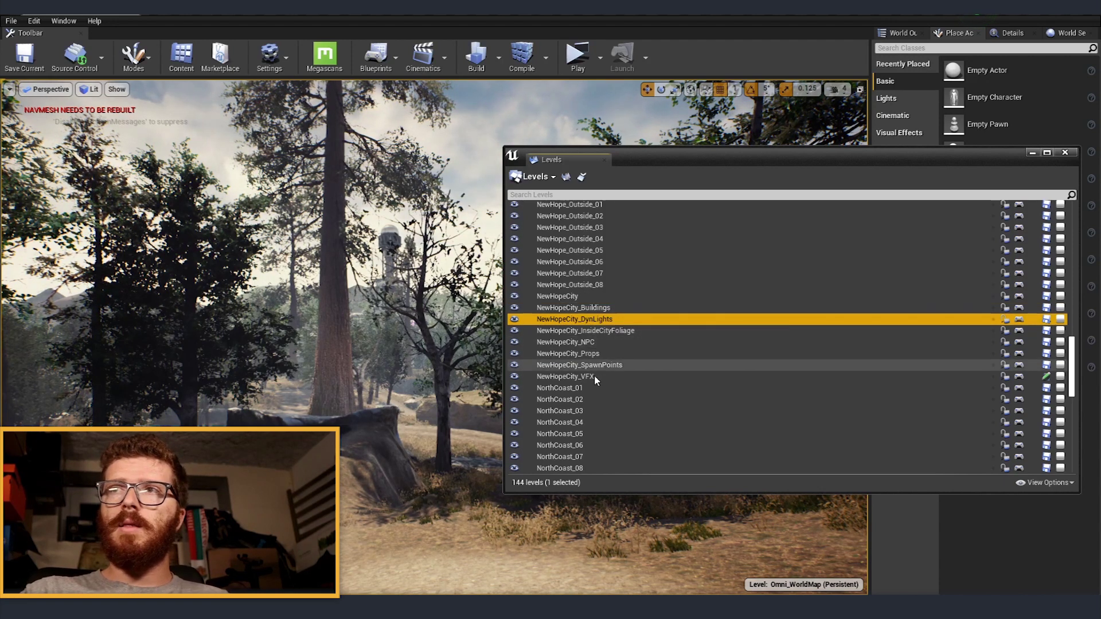
{"action": "left_click", "coordinate": [594, 376], "text": "shift"}
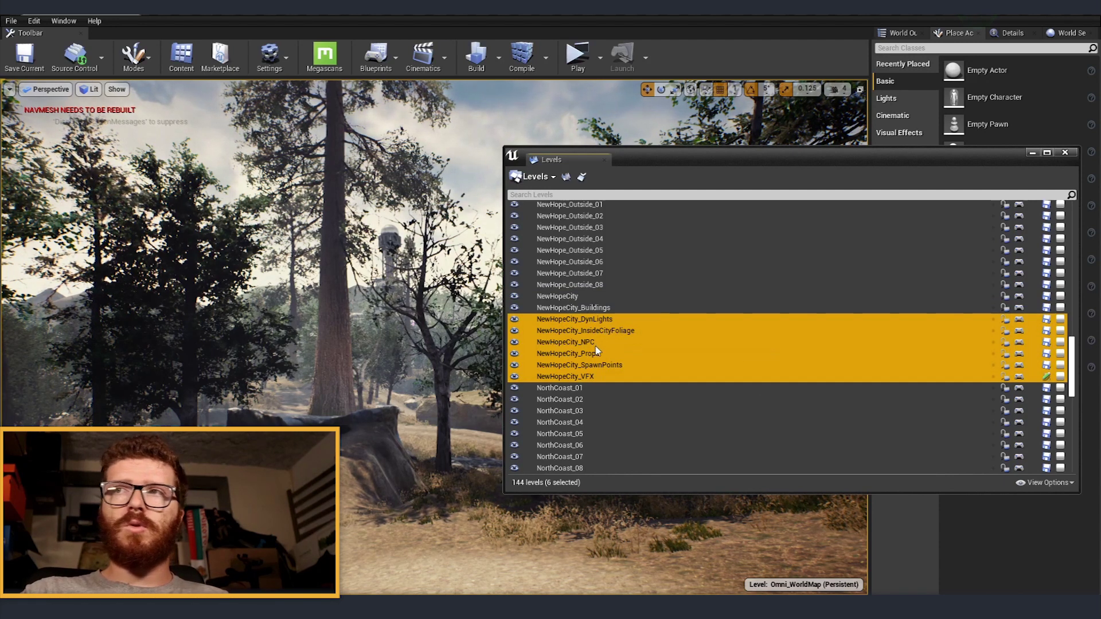
Compare the city's close-up detail with its distant view and select the NewHopeCity and NewHopeCity_Buildings levels together.
{"action": "key", "text": "w"}
{"action": "mouse_move", "coordinate": [454, 340]}
{"action": "right_mouse_down"}
{"action": "mouse_move", "coordinate": [384, 340]}
{"action": "mouse_move", "coordinate": [463, 337]}
{"action": "mouse_move", "coordinate": [468, 321]}
{"action": "mouse_move", "coordinate": [459, 353]}
{"action": "right_mouse_up"}
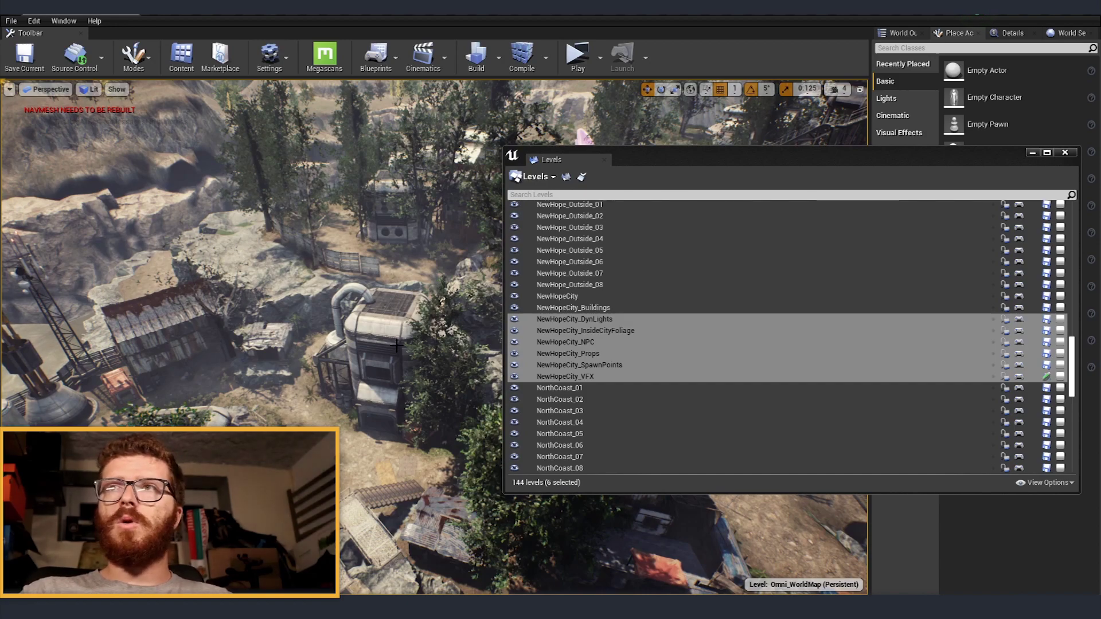
{"action": "key", "text": "w"}
{"action": "mouse_move", "coordinate": [396, 354]}
{"action": "right_mouse_down"}
{"action": "mouse_move", "coordinate": [396, 298]}
{"action": "mouse_move", "coordinate": [367, 298]}
{"action": "mouse_move", "coordinate": [396, 293]}
{"action": "mouse_move", "coordinate": [396, 355]}
{"action": "right_mouse_up"}
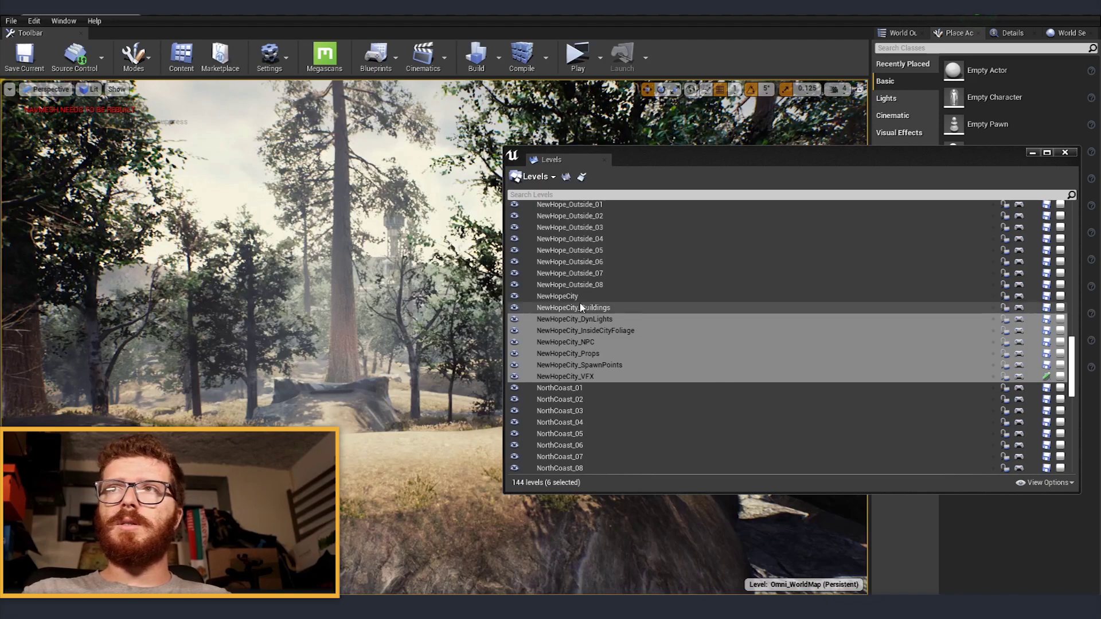
{"action": "left_click", "coordinate": [654, 295]}
{"action": "left_click", "coordinate": [653, 307], "text": "shift"}
Check how the city and its tower look from the distant forest, and close the Levels window.
{"action": "right_click_drag", "start_coordinate": [401, 286], "coordinate": [339, 287]}
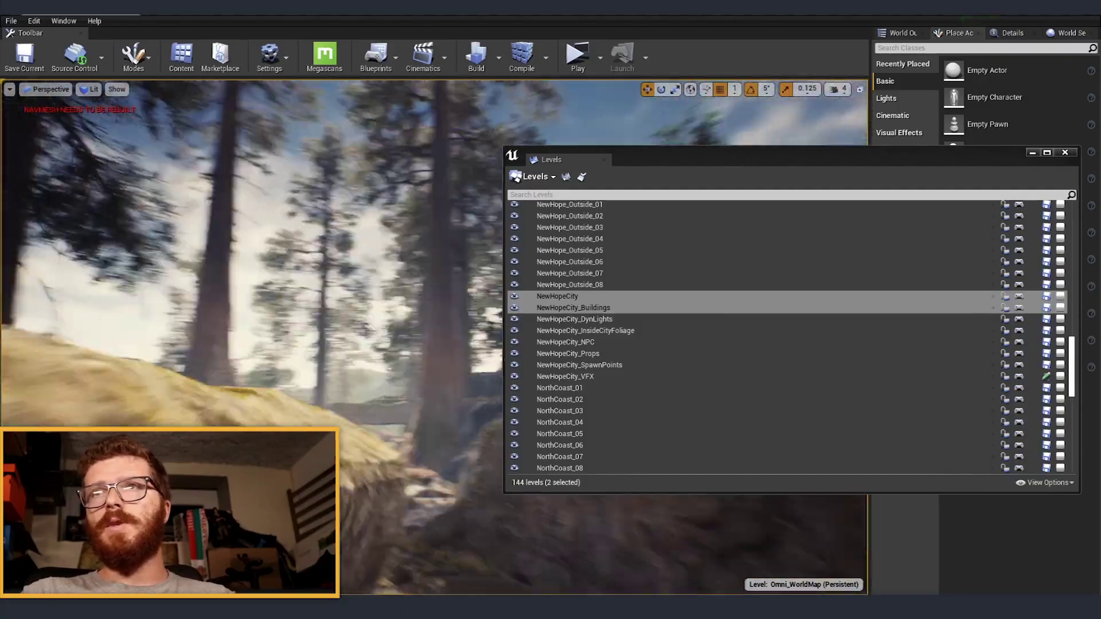
{"action": "key", "text": "w"}
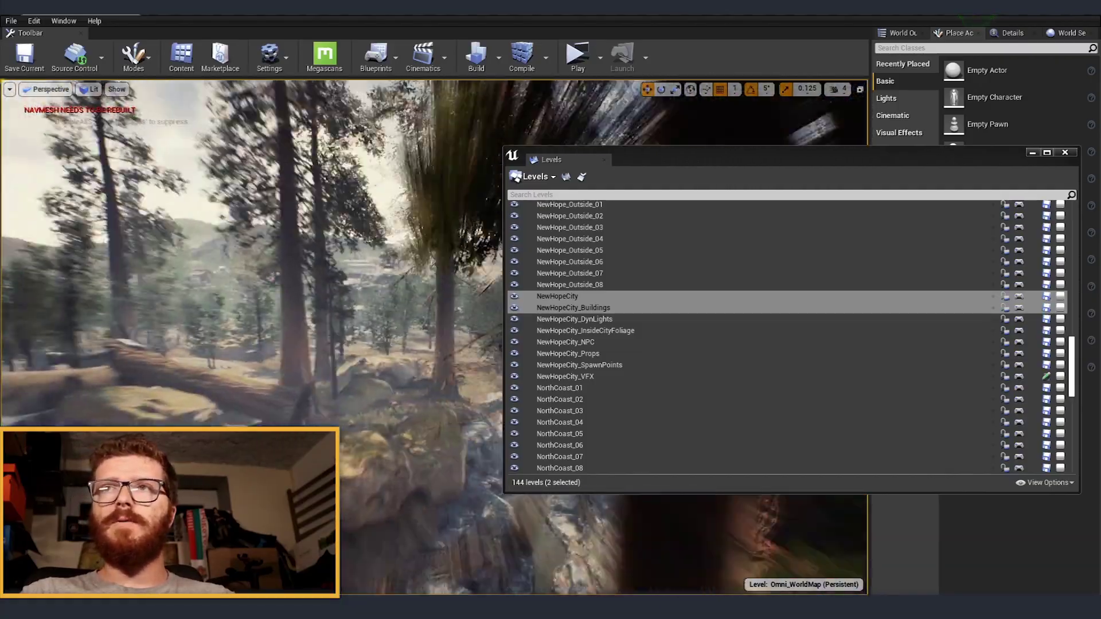
{"action": "key", "text": "w"}
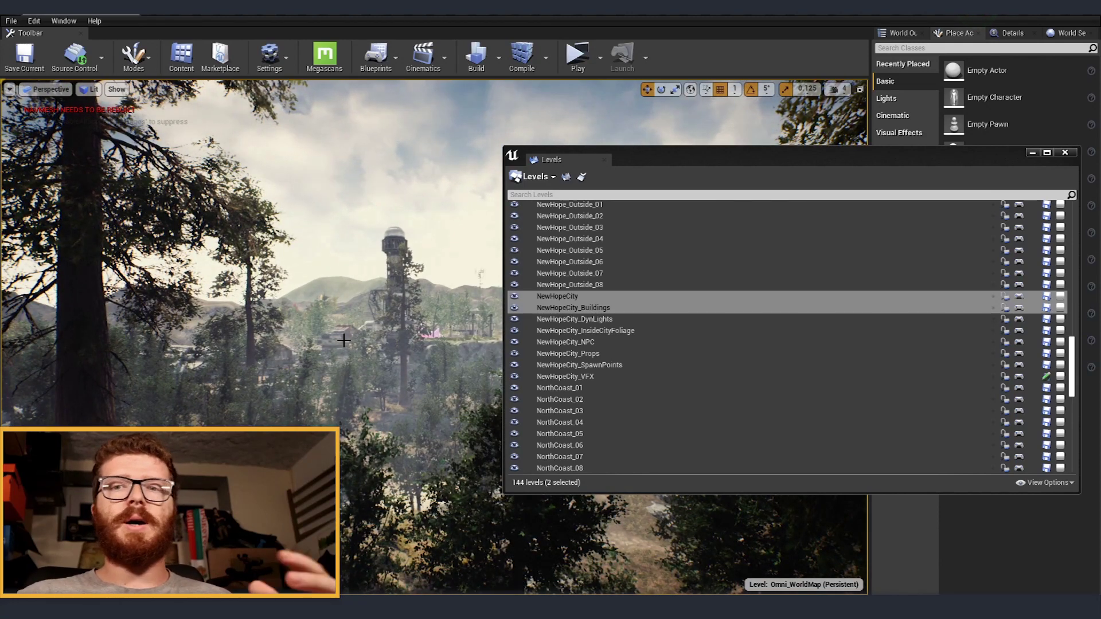
{"action": "left_click", "coordinate": [605, 159]}
Examine the forest surroundings of the city, including the cliffs, the rock passage and the dirt path to the hollow log.
{"action": "right_click_drag", "start_coordinate": [472, 322], "coordinate": [473, 322]}
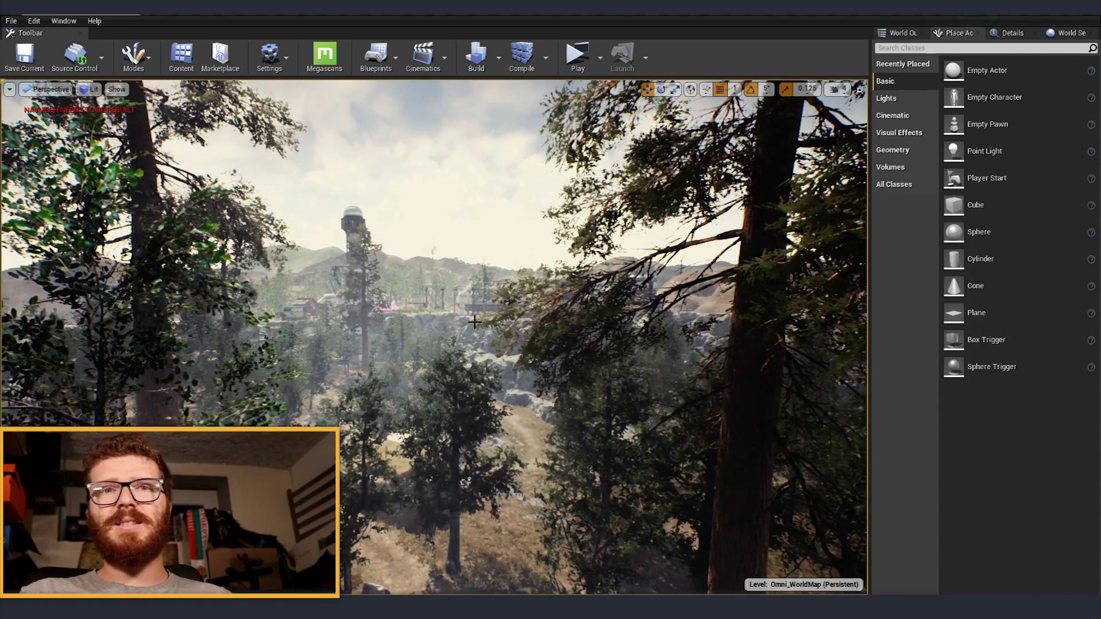
{"action": "right_click_drag", "start_coordinate": [472, 322], "coordinate": [625, 339]}
{"action": "key", "text": "w"}
{"action": "right_click_drag", "start_coordinate": [659, 298], "coordinate": [660, 298]}
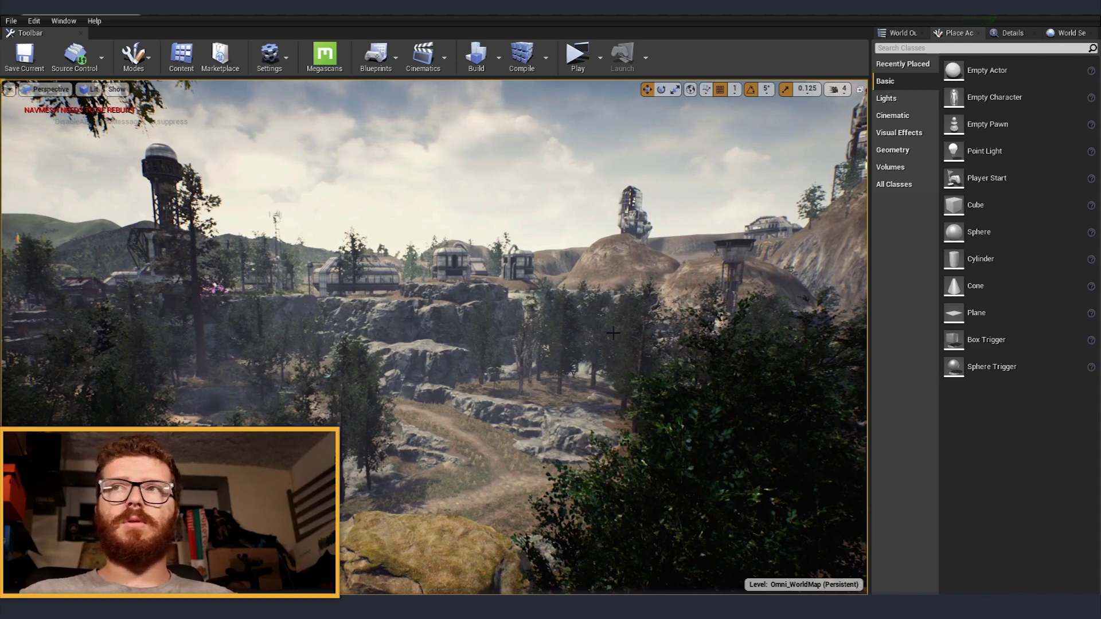
{"action": "right_click_drag", "start_coordinate": [616, 326], "coordinate": [490, 340]}
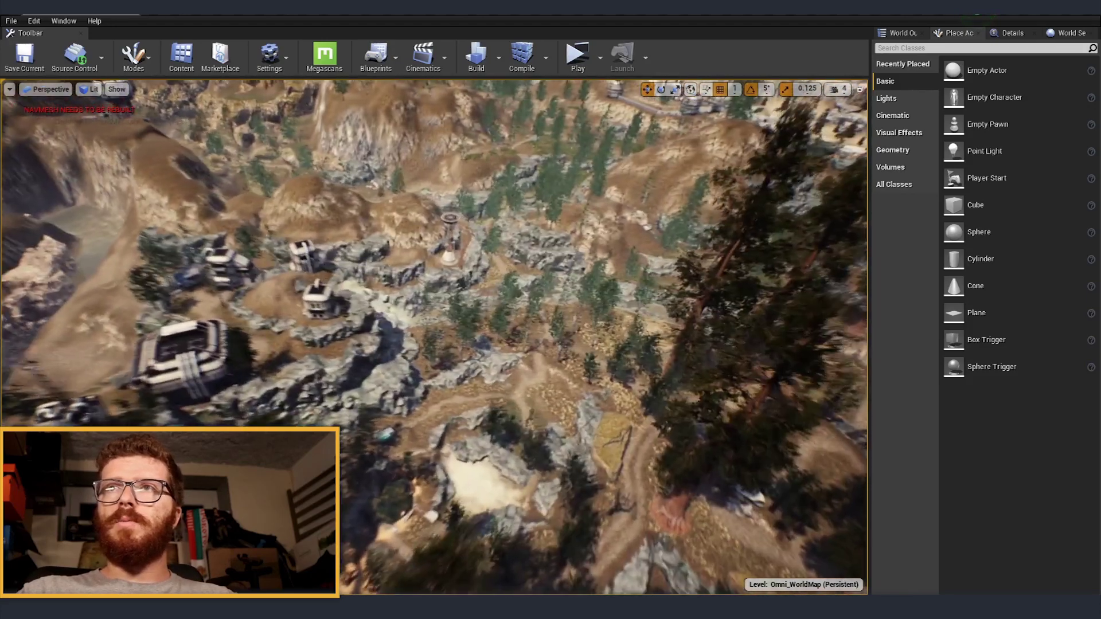
{"action": "right_click_drag", "start_coordinate": [515, 302], "coordinate": [515, 303]}
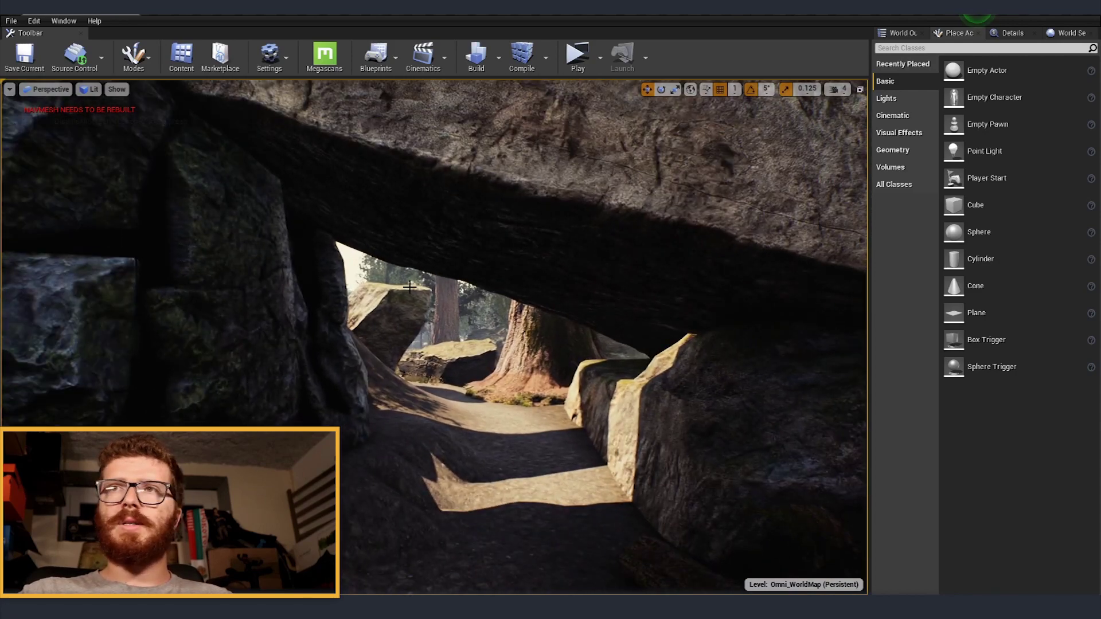
{"action": "right_click_drag", "start_coordinate": [460, 339], "coordinate": [57, 338]}
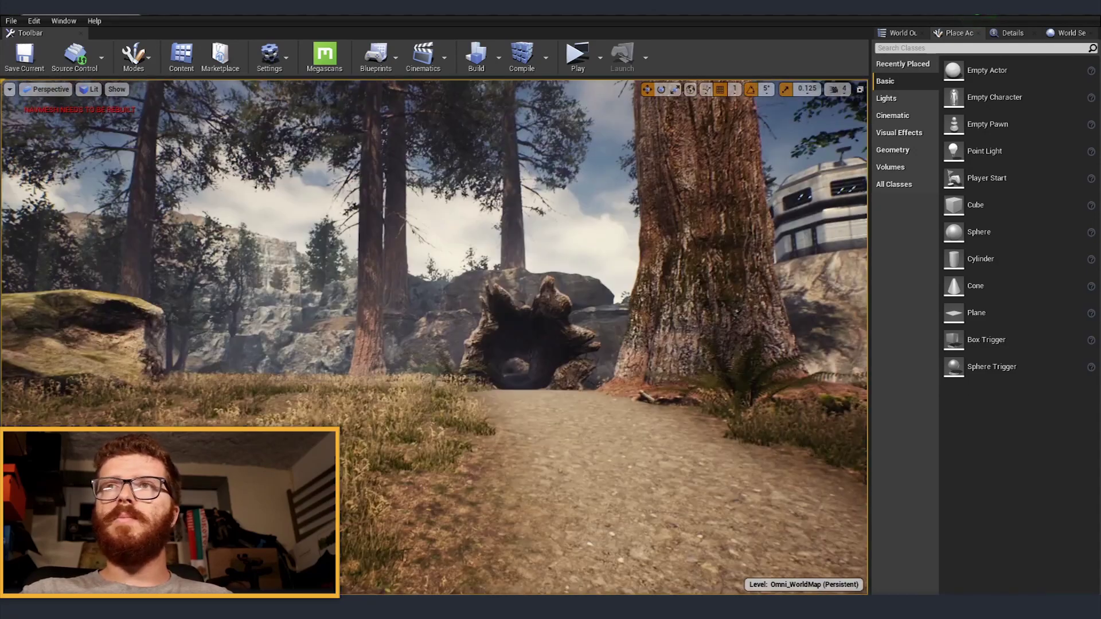
{"action": "key", "text": "s"}
{"action": "right_click_drag", "start_coordinate": [510, 273], "coordinate": [786, 304]}
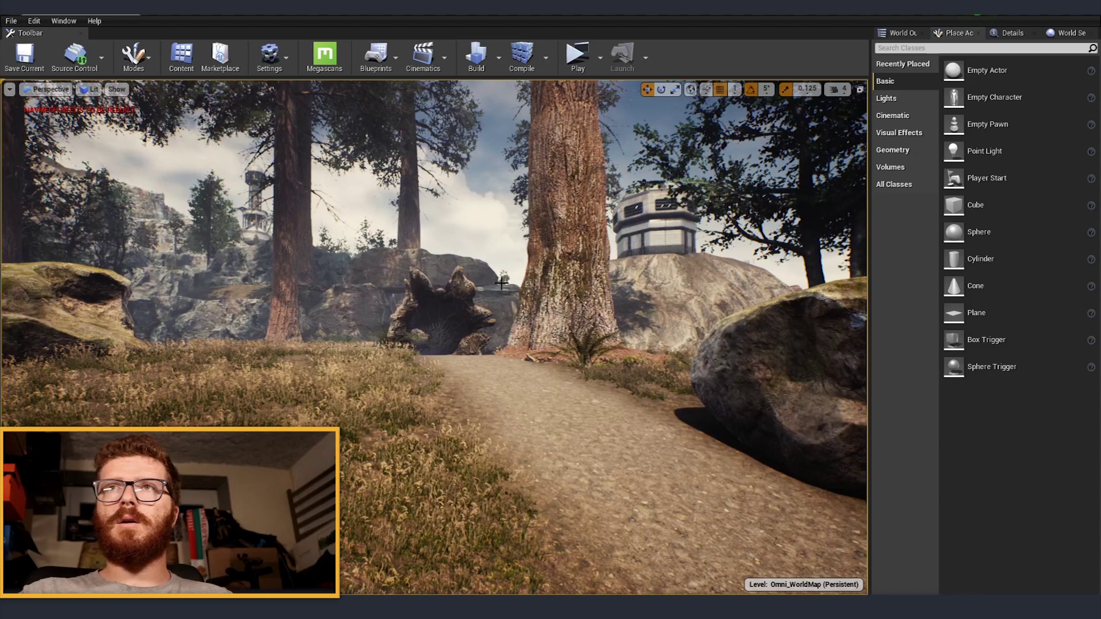
{"action": "key", "text": "w"}
{"action": "right_click_drag", "start_coordinate": [502, 284], "coordinate": [562, 309]}
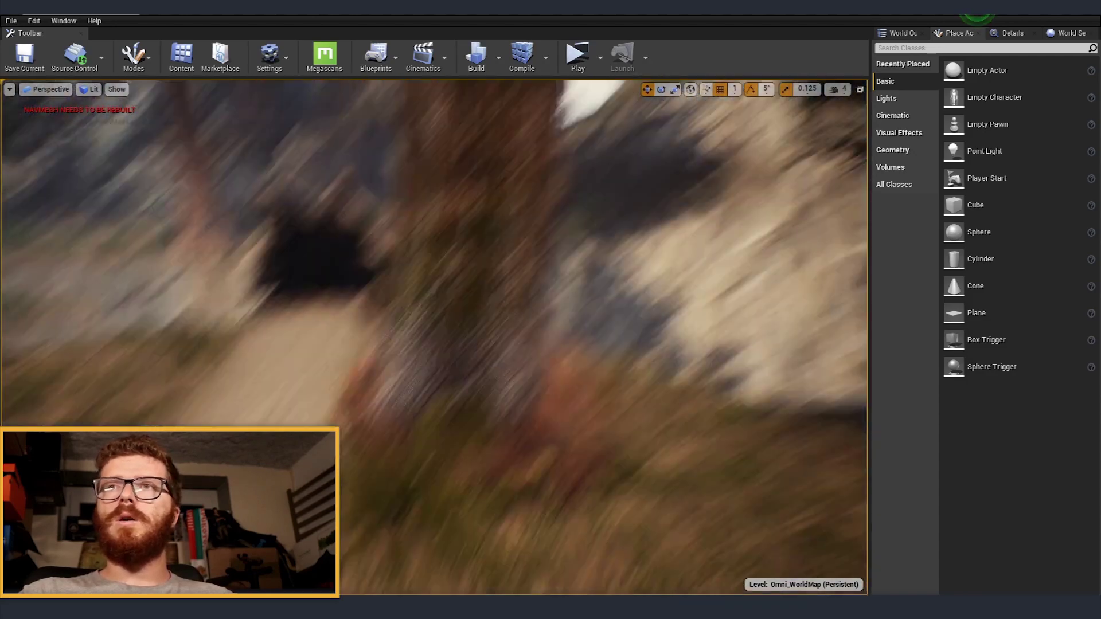
{"action": "right_click_drag", "start_coordinate": [500, 329], "coordinate": [522, 321]}
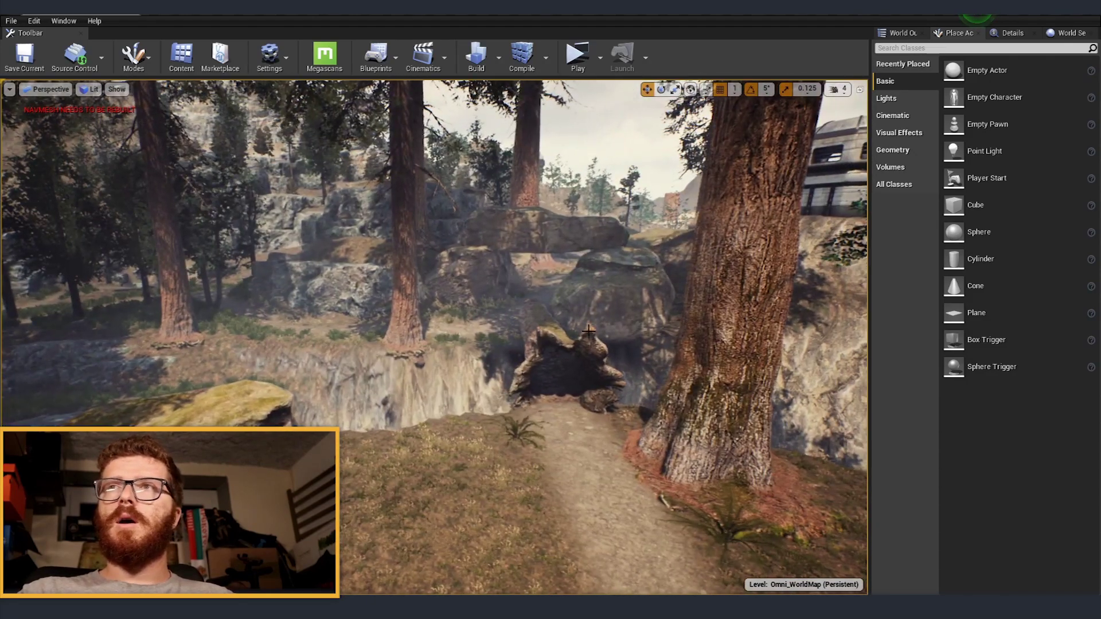
Examine the route from the hollow log past the mossy boulder and fallen trunk out to the desert outpost among the red rocks.
{"action": "key", "text": "w"}
{"action": "right_click_drag", "start_coordinate": [472, 384], "coordinate": [689, 436]}
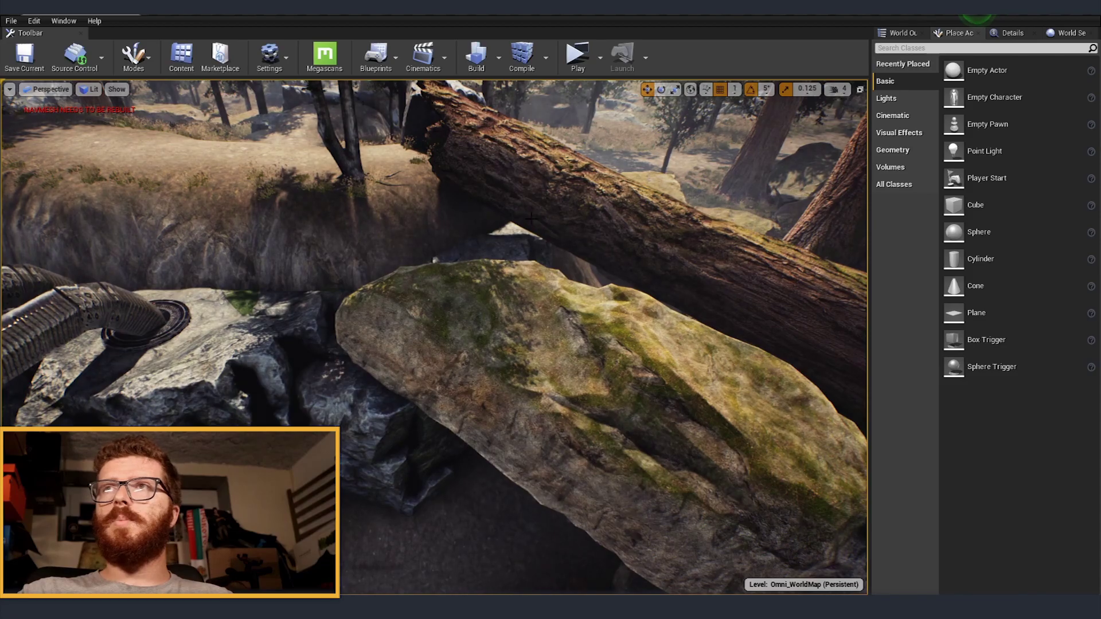
{"action": "right_click_drag", "start_coordinate": [432, 256], "coordinate": [459, 252]}
{"action": "key", "text": "w"}
{"action": "right_click_drag", "start_coordinate": [503, 388], "coordinate": [478, 230]}
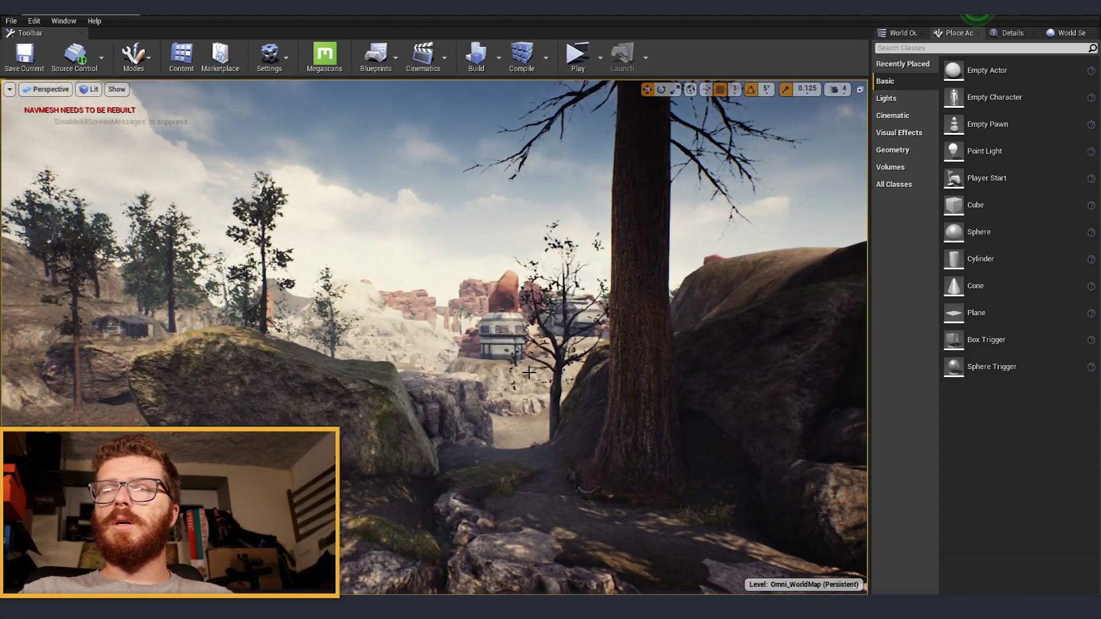
{"action": "key", "text": "w"}
{"action": "right_click_drag", "start_coordinate": [529, 373], "coordinate": [631, 373]}
{"action": "key", "text": "w"}
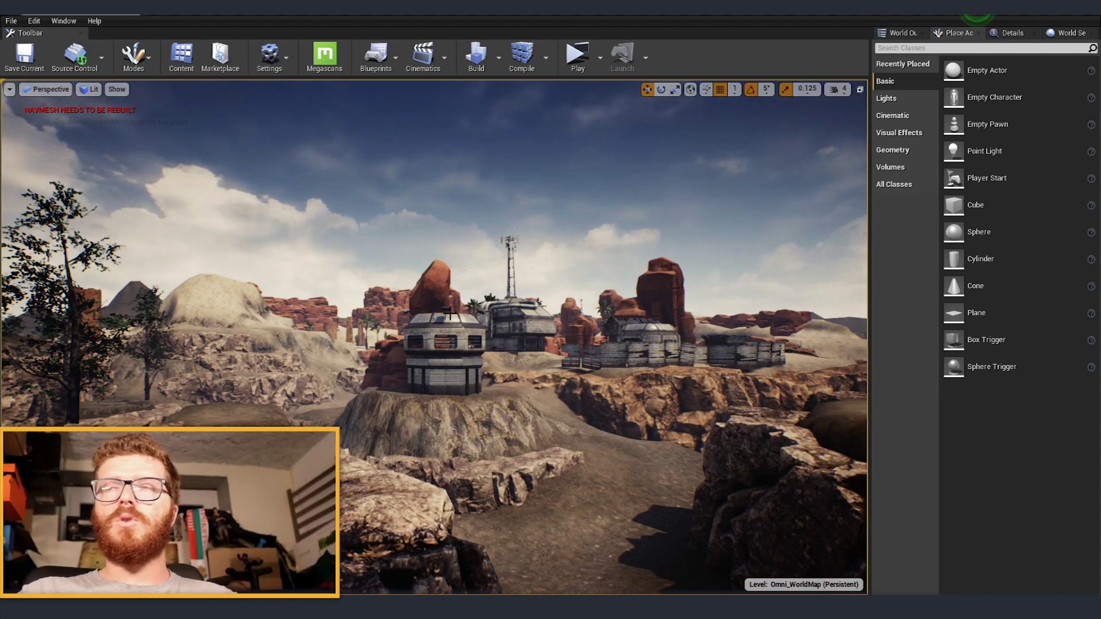
Inspect the forest from the saved viewpoint 2, including the stream and the distant city towers behind the trees.
{"action": "key", "text": "2"}
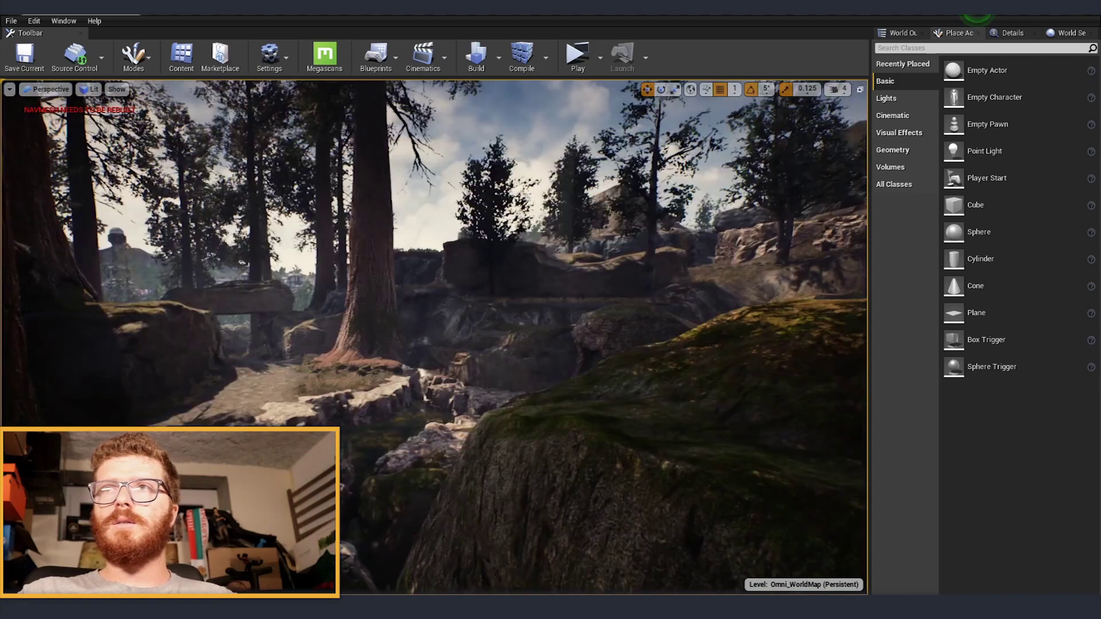
{"action": "key", "text": "w"}
{"action": "right_click_drag", "start_coordinate": [345, 308], "coordinate": [350, 346]}
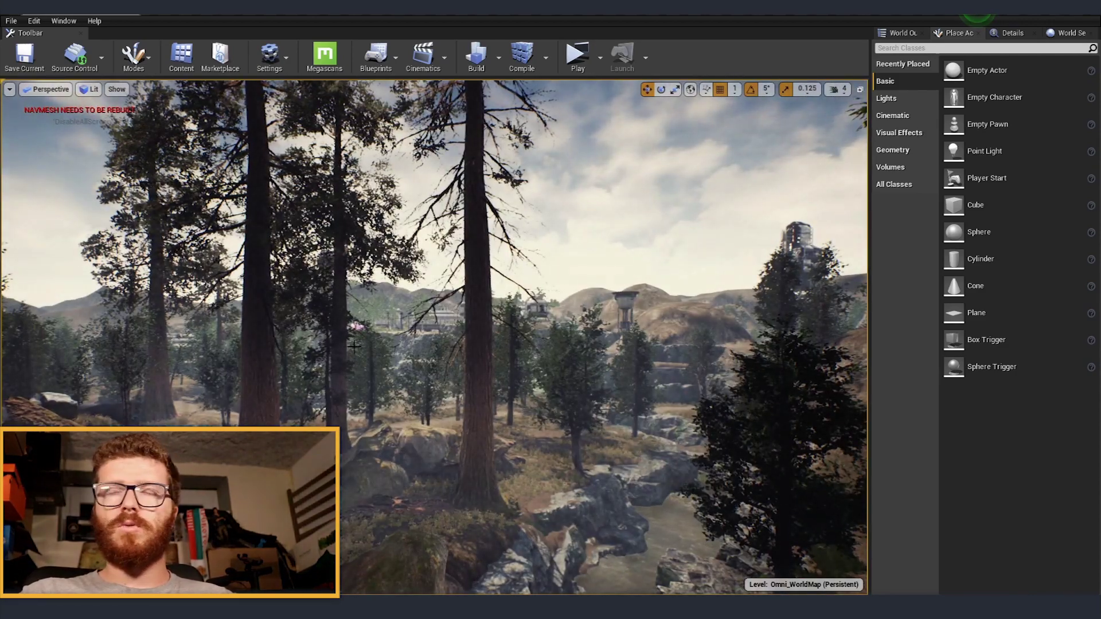
{"action": "right_click_drag", "start_coordinate": [366, 348], "coordinate": [366, 348]}
{"action": "right_click_drag", "start_coordinate": [234, 336], "coordinate": [234, 336]}
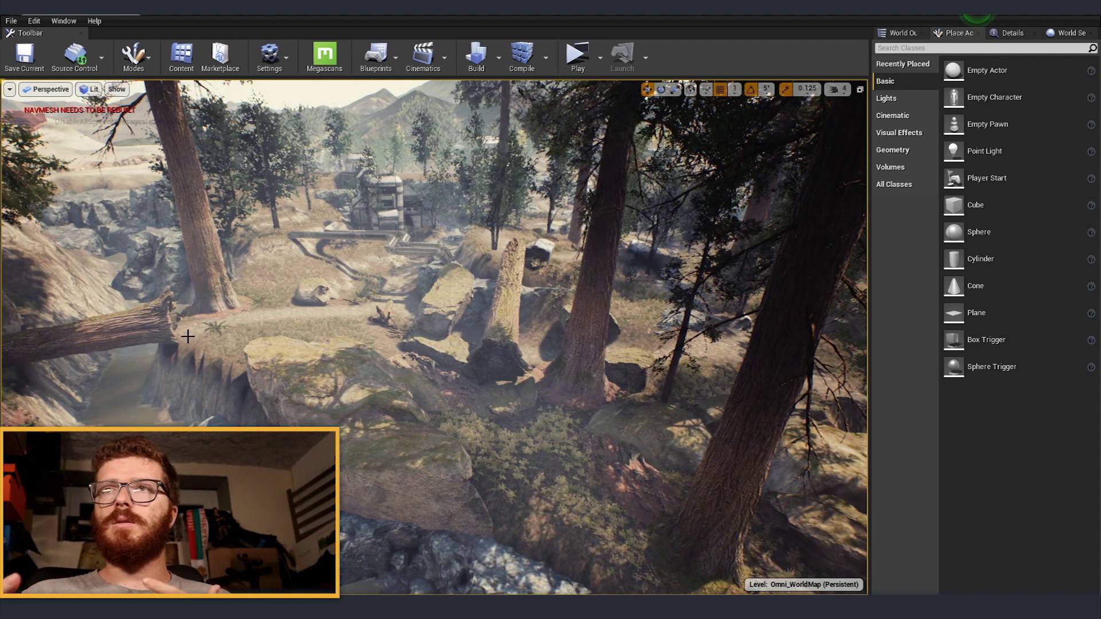
Examine the river gorge from above and the dirt path between the hollow log and the fallen trunk.
{"action": "right_click_drag", "start_coordinate": [607, 307], "coordinate": [591, 302]}
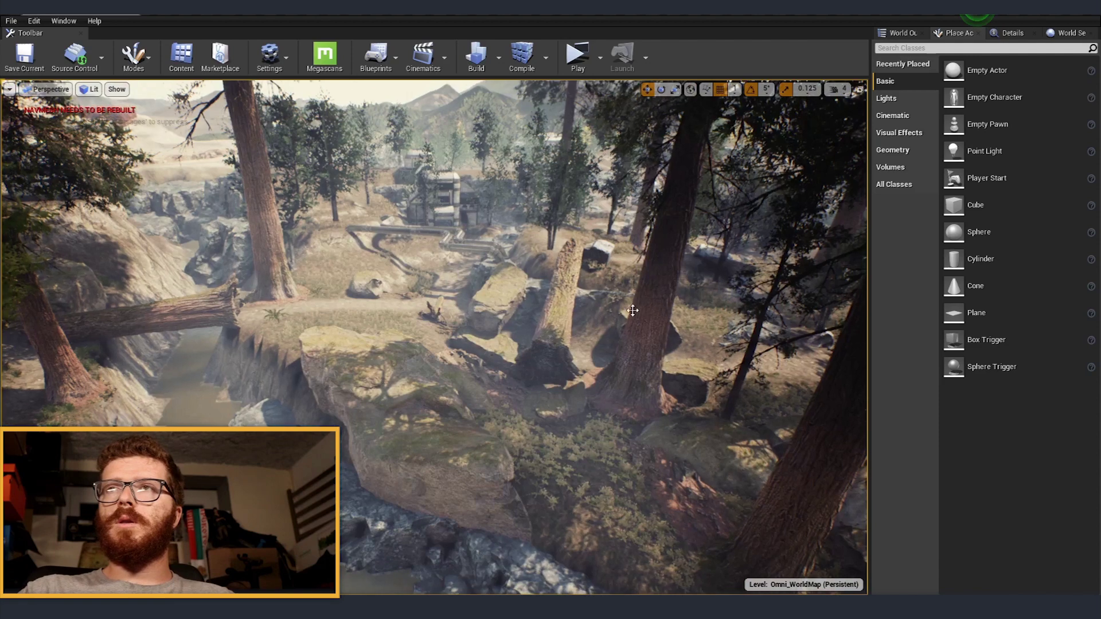
{"action": "right_click_drag", "start_coordinate": [634, 343], "coordinate": [705, 321]}
{"action": "key", "text": "w"}
{"action": "right_click_drag", "start_coordinate": [567, 342], "coordinate": [540, 344]}
{"action": "key", "text": "w"}
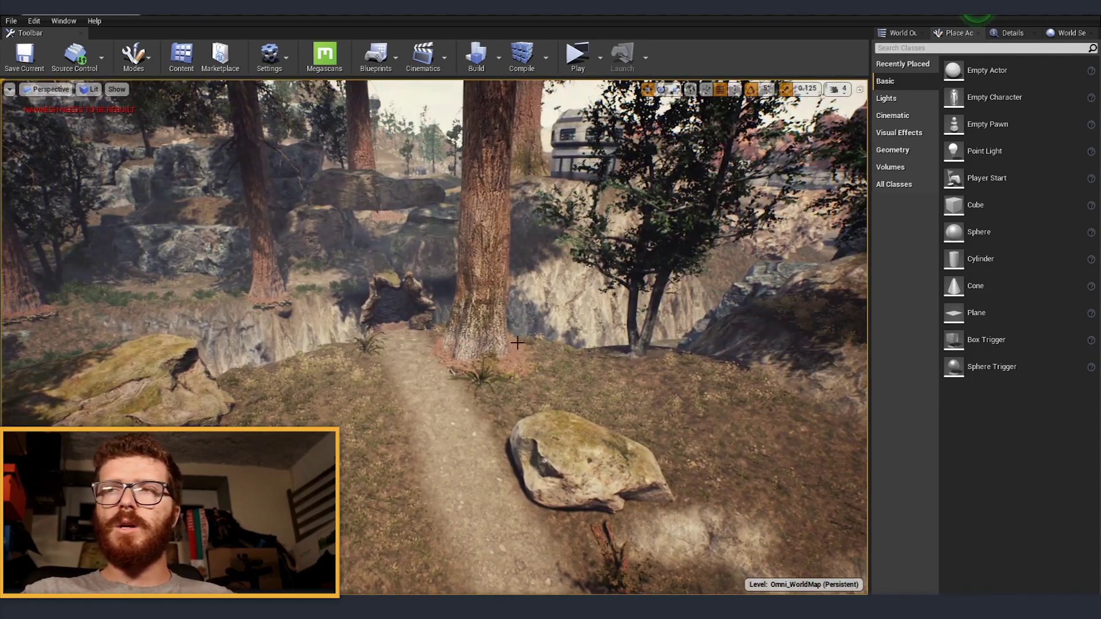
{"action": "right_click_drag", "start_coordinate": [513, 340], "coordinate": [488, 341]}
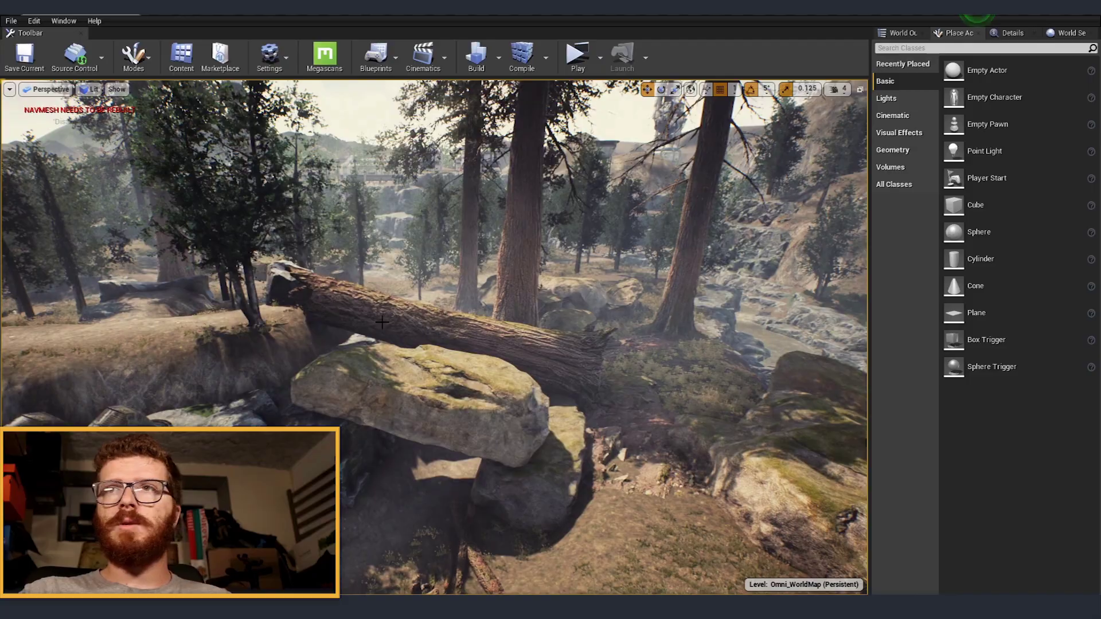
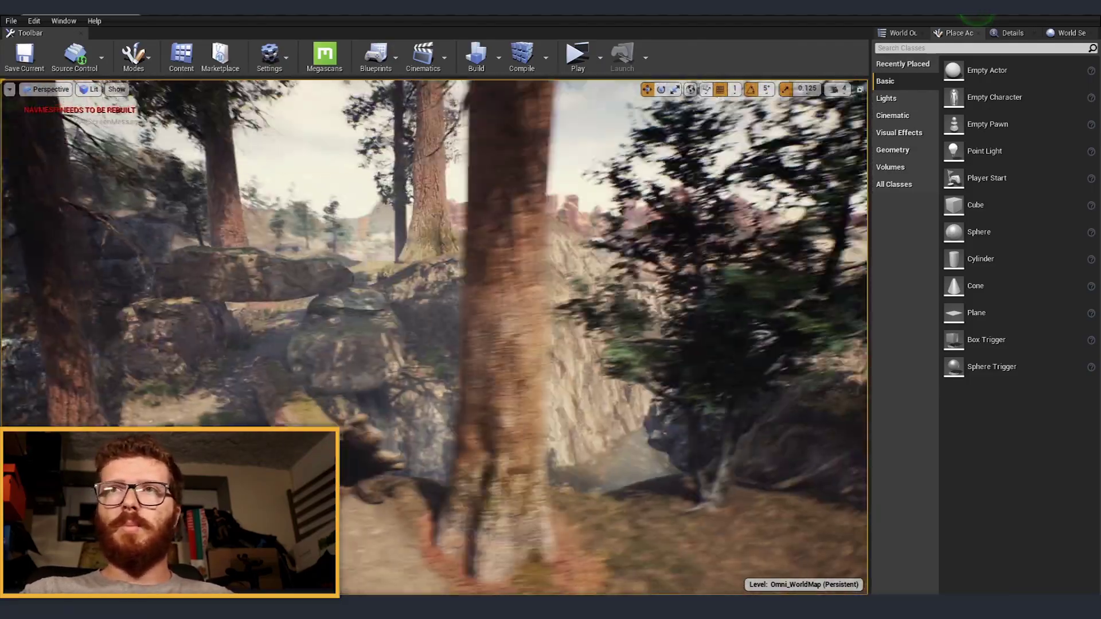
{"action": "right_click_drag", "start_coordinate": [434, 337], "coordinate": [184, 355]}
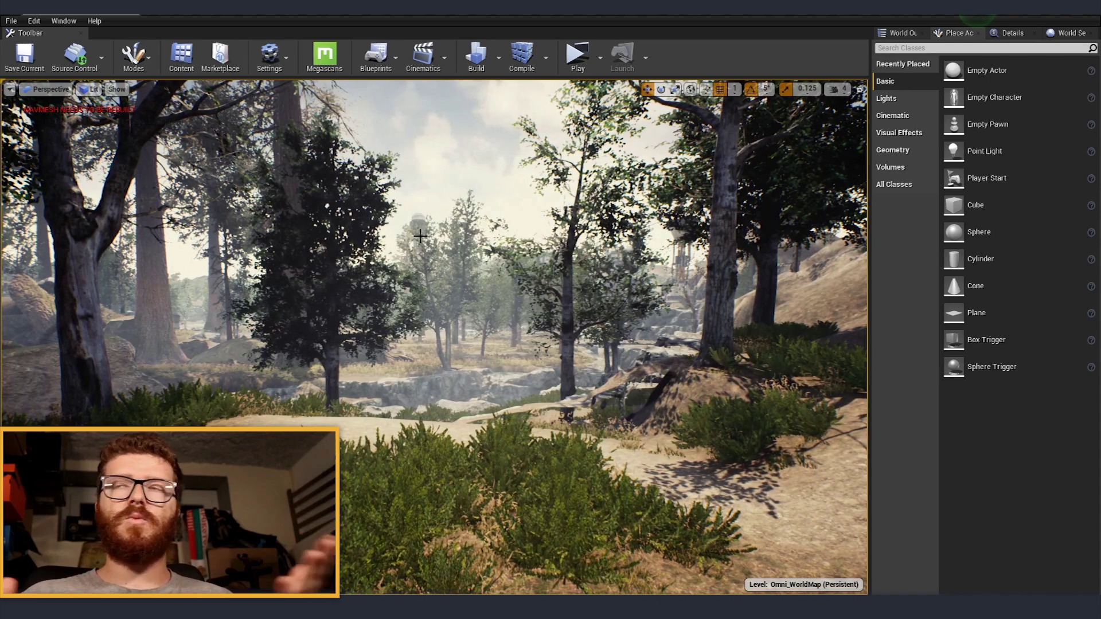
Examine how the sandy forest trail and the rocky stream bank frame the distant tower between the trees.
{"action": "right_click_drag", "start_coordinate": [421, 236], "coordinate": [448, 244]}
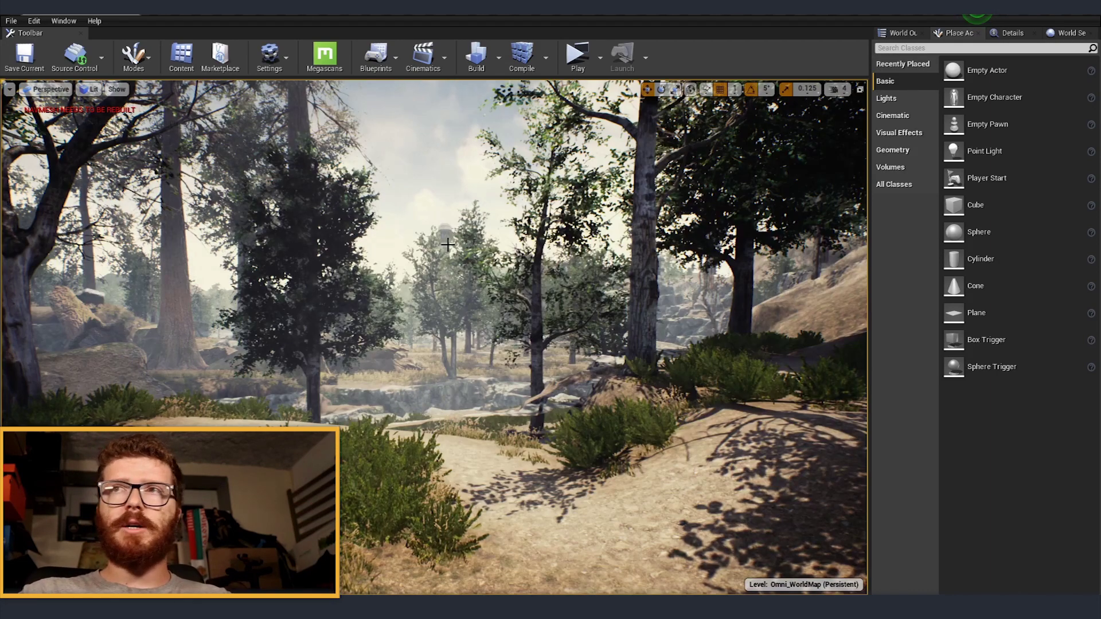
{"action": "right_click_drag", "start_coordinate": [448, 244], "coordinate": [366, 253]}
{"action": "key", "text": "w"}
{"action": "key", "text": "s"}
{"action": "key", "text": "s"}
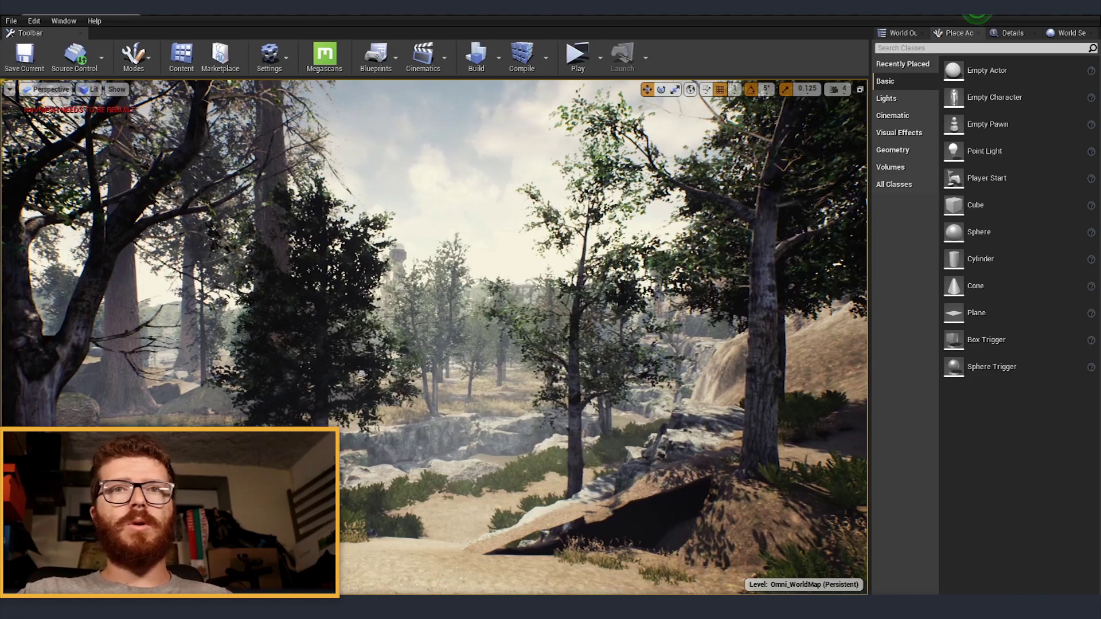
{"action": "key", "text": "w"}
{"action": "right_click_drag", "start_coordinate": [437, 328], "coordinate": [437, 317]}
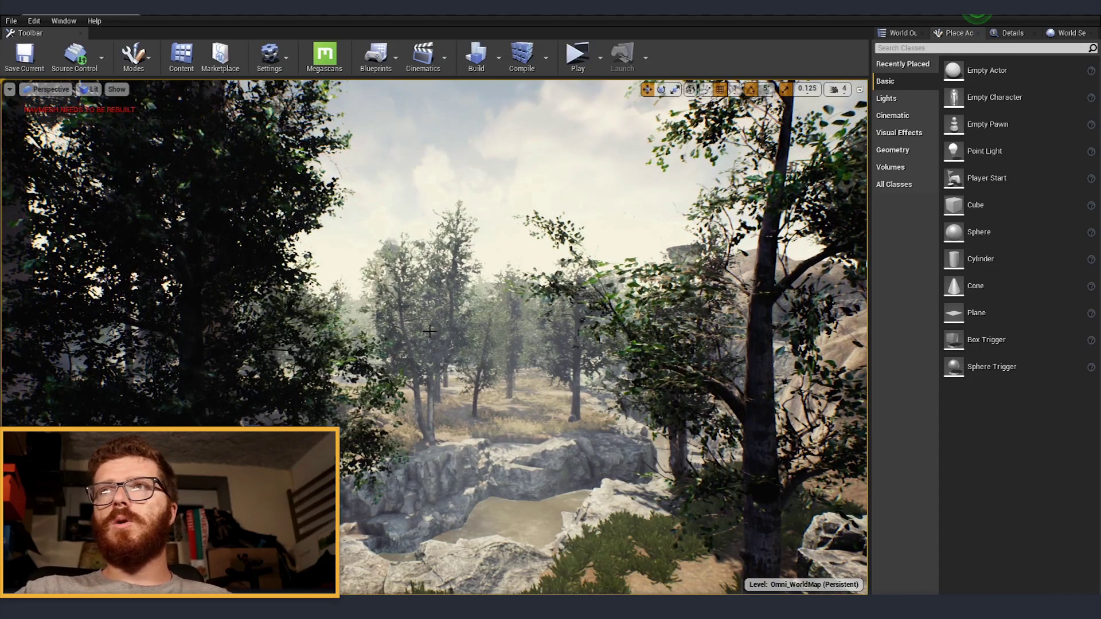
{"action": "right_click_drag", "start_coordinate": [460, 367], "coordinate": [462, 361]}
{"action": "key", "text": "e"}
{"action": "mouse_move", "coordinate": [460, 356]}
{"action": "left_mouse_down"}
{"action": "mouse_move", "coordinate": [459, 347]}
{"action": "mouse_move", "coordinate": [458, 365]}
{"action": "left_mouse_up"}
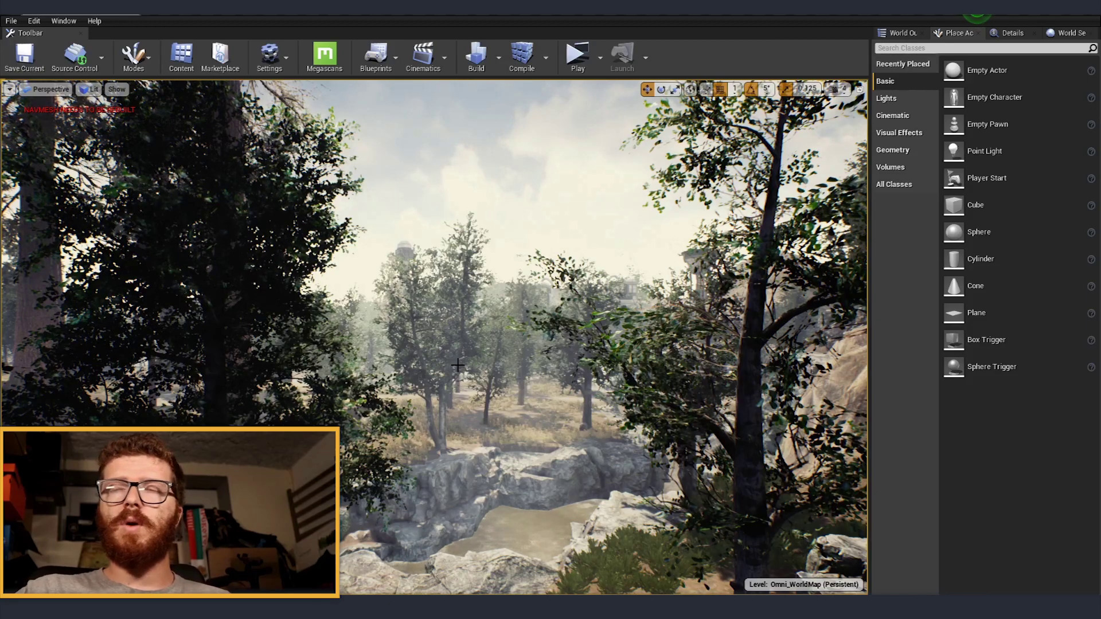
Look through the dark cave passage and back out to the surrounding forest.
{"action": "right_click_drag", "start_coordinate": [432, 316], "coordinate": [203, 339]}
{"action": "key", "text": "s"}
{"action": "right_click_drag", "start_coordinate": [444, 360], "coordinate": [437, 357]}
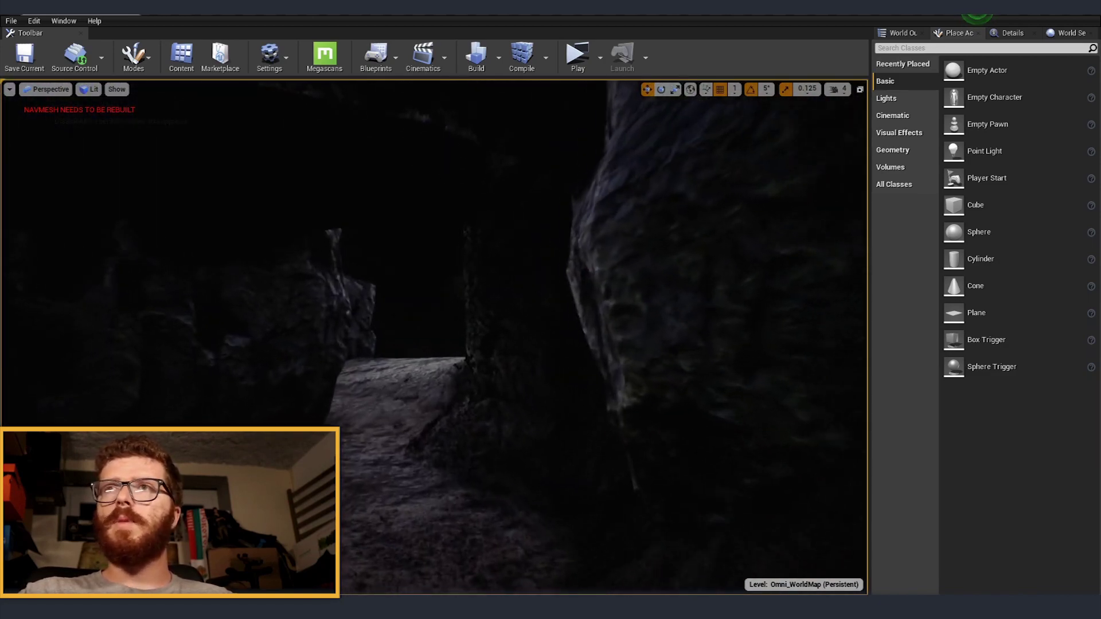
{"action": "right_click_drag", "start_coordinate": [434, 337], "coordinate": [631, 350]}
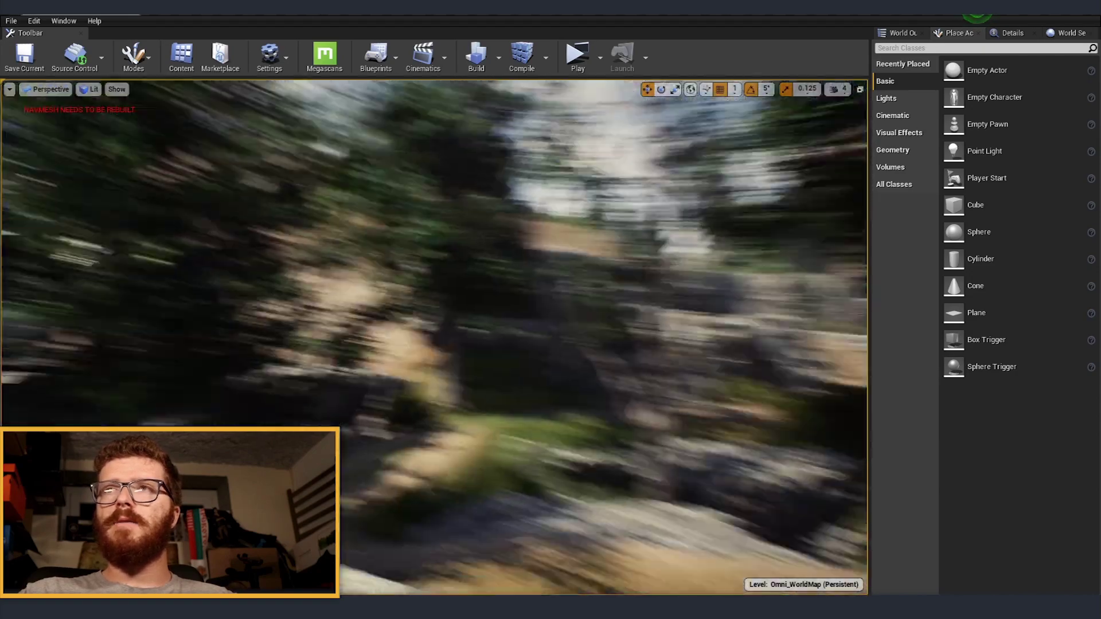
View the layout of the river, trails and domed tower from above, along with the neighbouring hills and buildings.
{"action": "right_click_drag", "start_coordinate": [434, 337], "coordinate": [630, 338]}
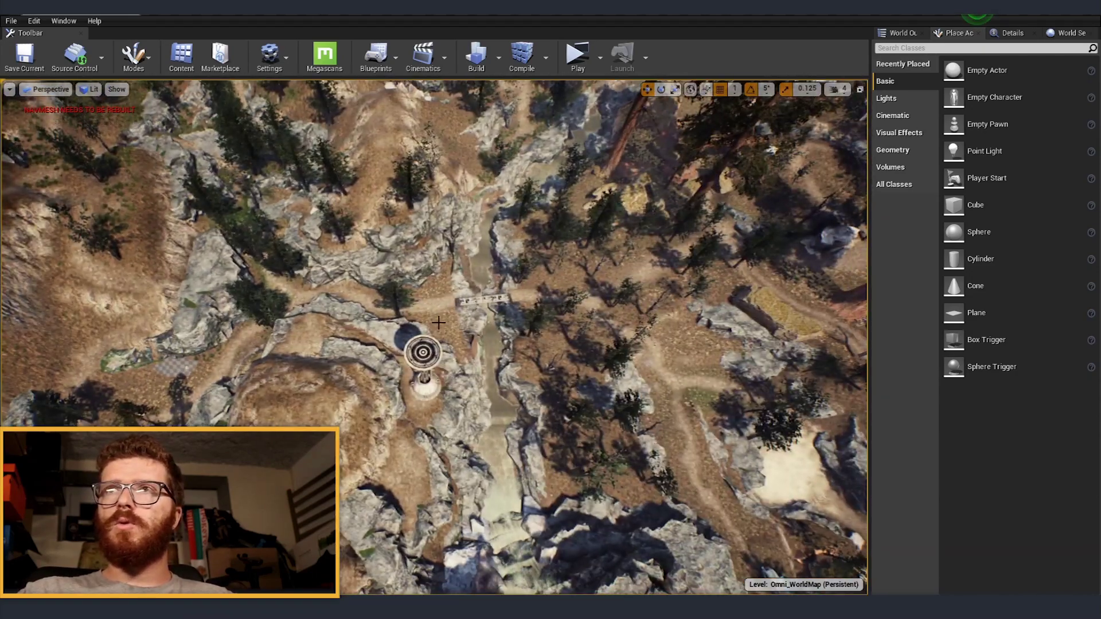
{"action": "right_click_drag", "start_coordinate": [438, 322], "coordinate": [615, 320]}
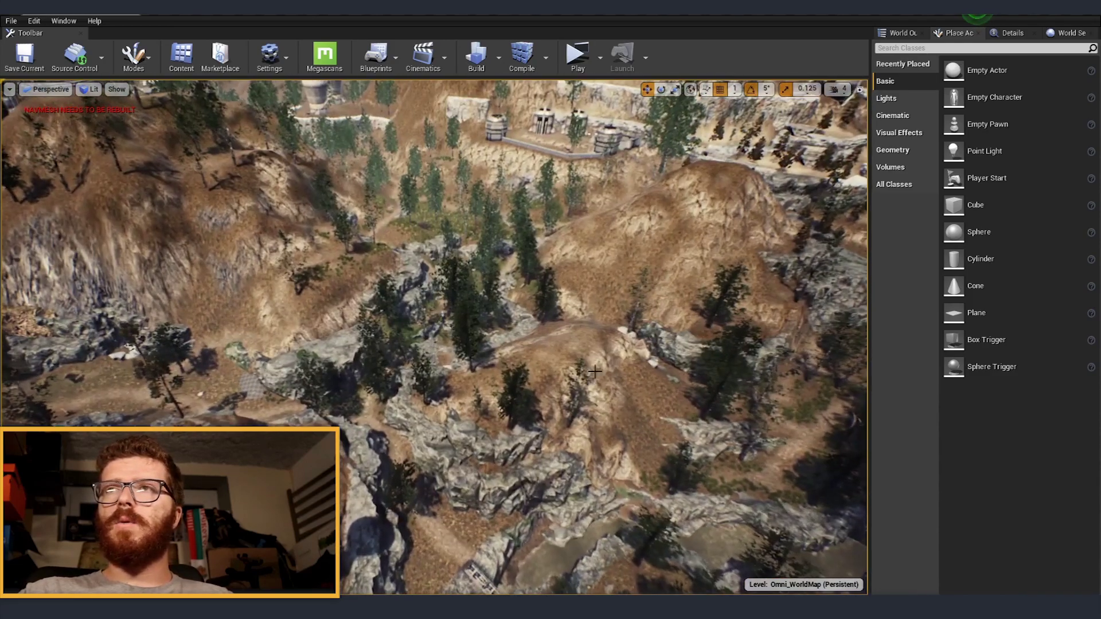
{"action": "right_click_drag", "start_coordinate": [423, 362], "coordinate": [344, 281]}
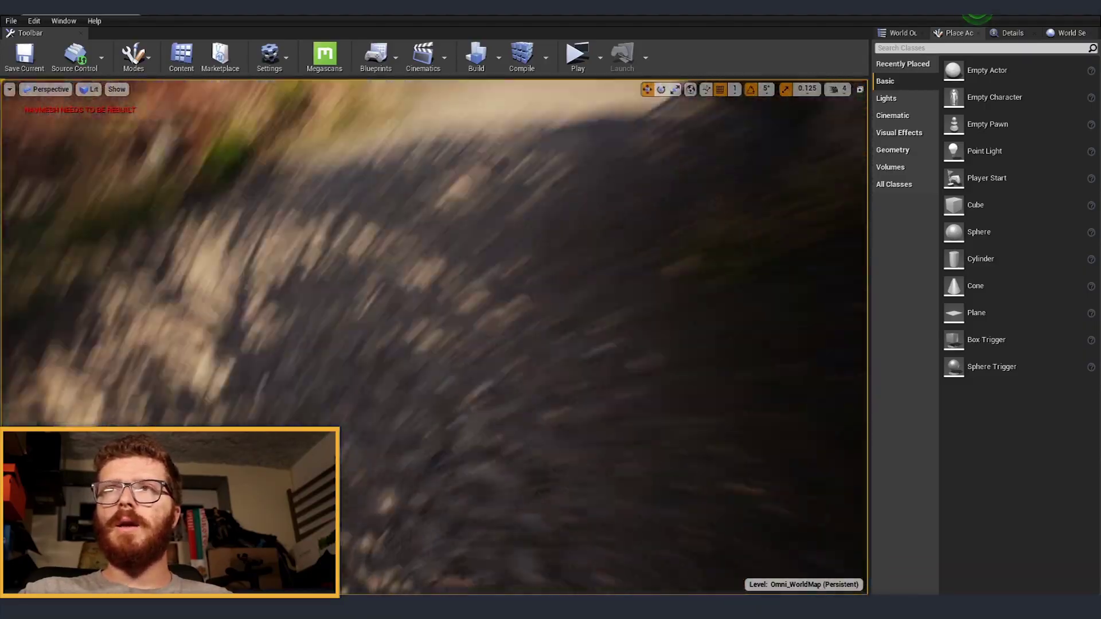
Follow the forest trails at ground level past the rock walls and cliffs to the pale rock ledge.
{"action": "right_click_drag", "start_coordinate": [433, 337], "coordinate": [402, 263]}
{"action": "right_click_drag", "start_coordinate": [390, 310], "coordinate": [367, 310]}
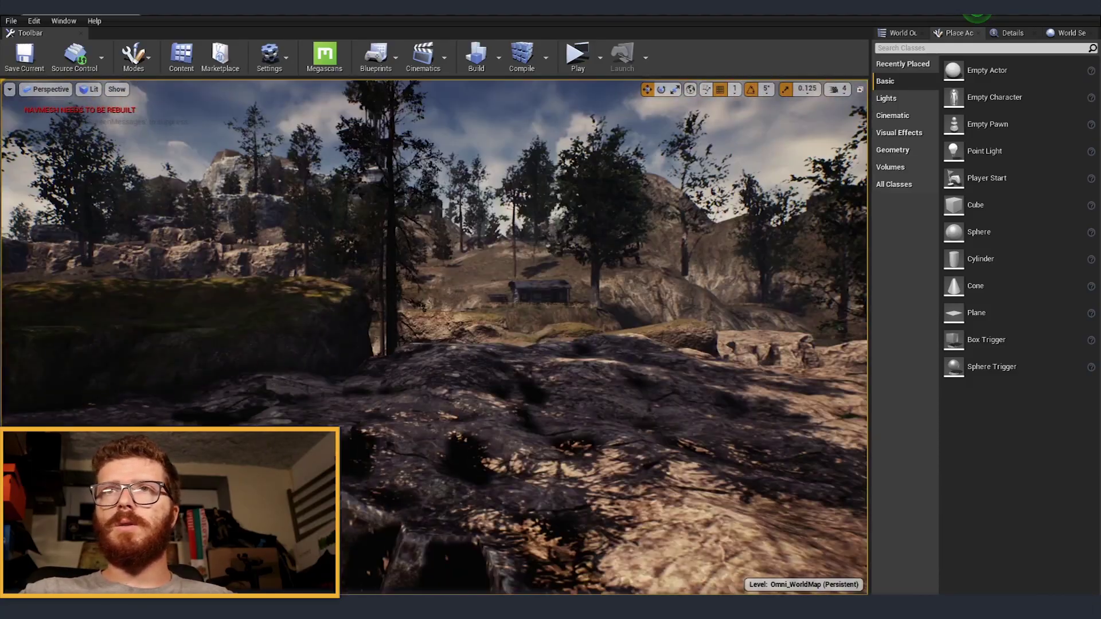
{"action": "right_click_drag", "start_coordinate": [433, 337], "coordinate": [309, 321]}
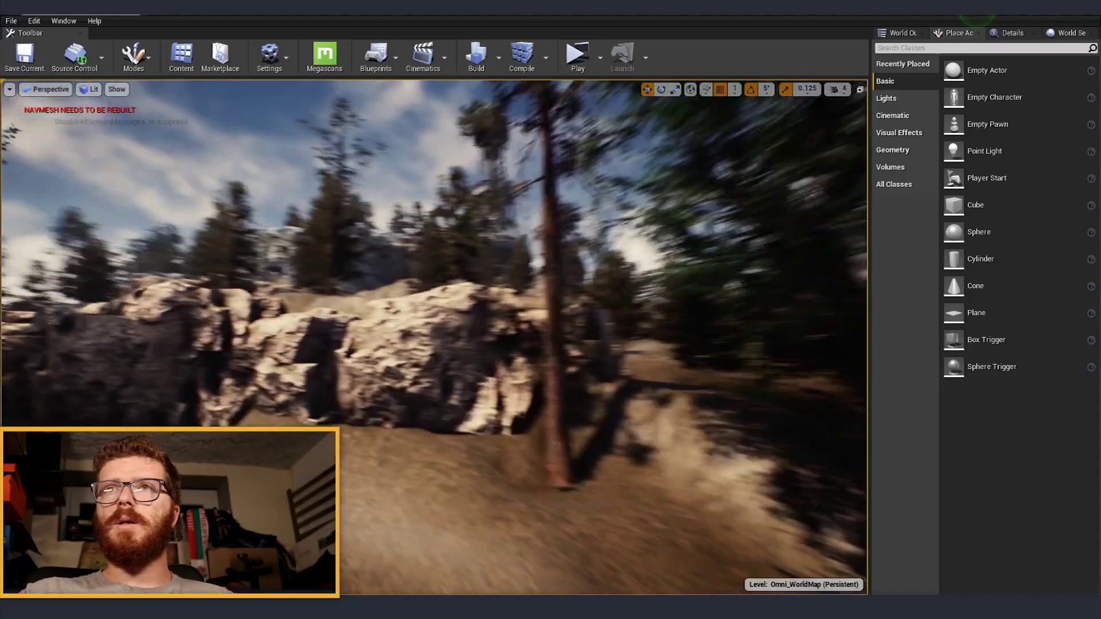
{"action": "right_click_drag", "start_coordinate": [433, 337], "coordinate": [321, 321]}
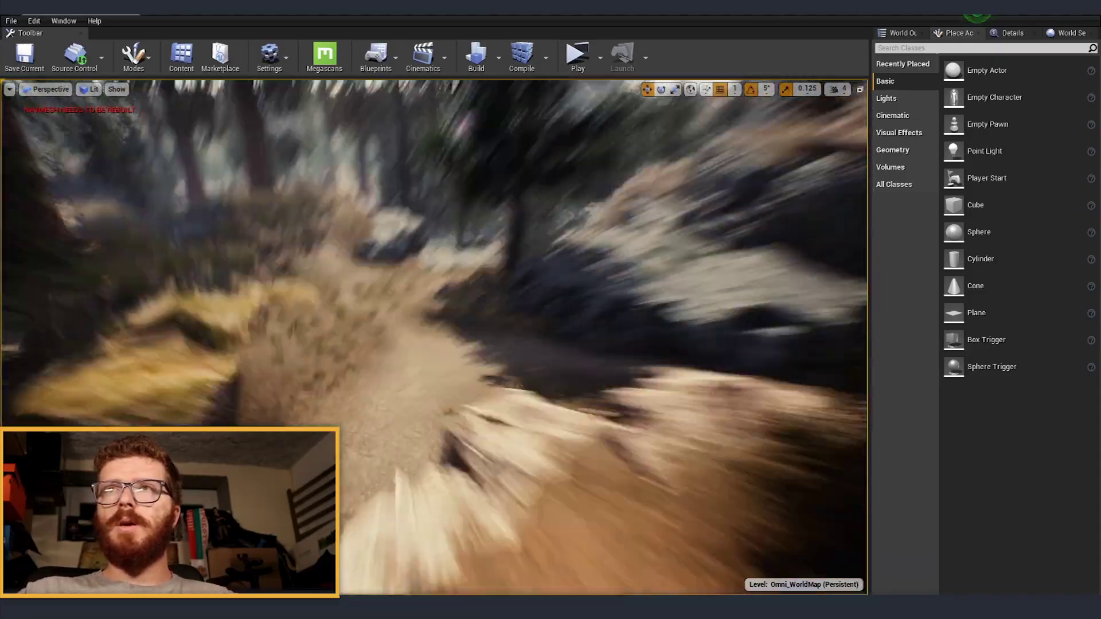
{"action": "right_click_drag", "start_coordinate": [433, 337], "coordinate": [413, 252]}
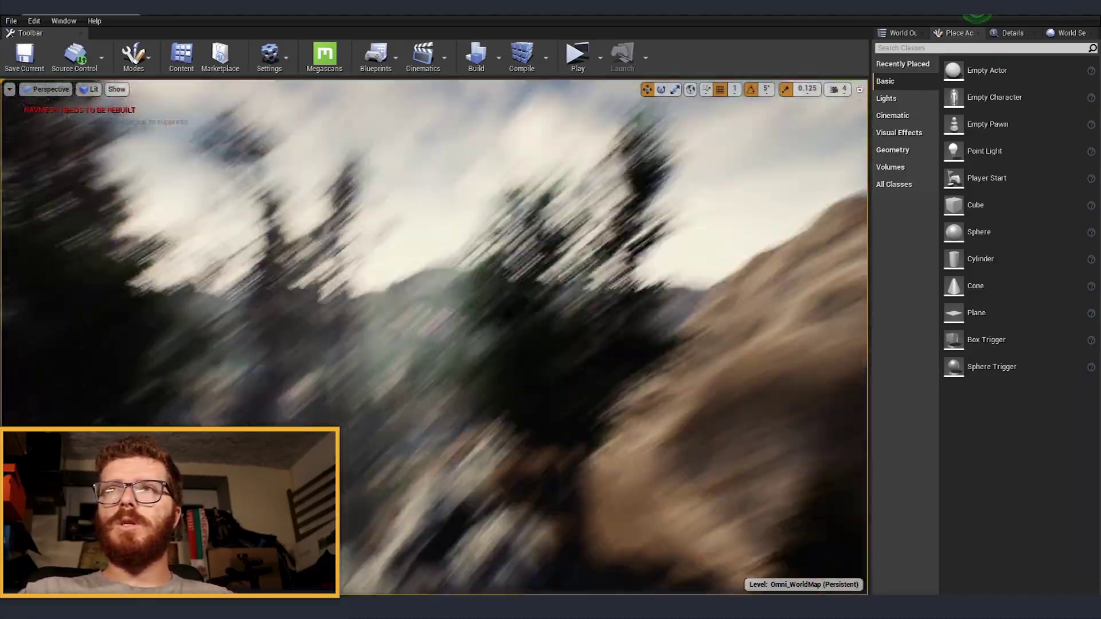
{"action": "mouse_move", "coordinate": [434, 337]}
{"action": "right_mouse_down"}
{"action": "mouse_move", "coordinate": [344, 401]}
{"action": "mouse_move", "coordinate": [434, 337]}
{"action": "right_mouse_up"}
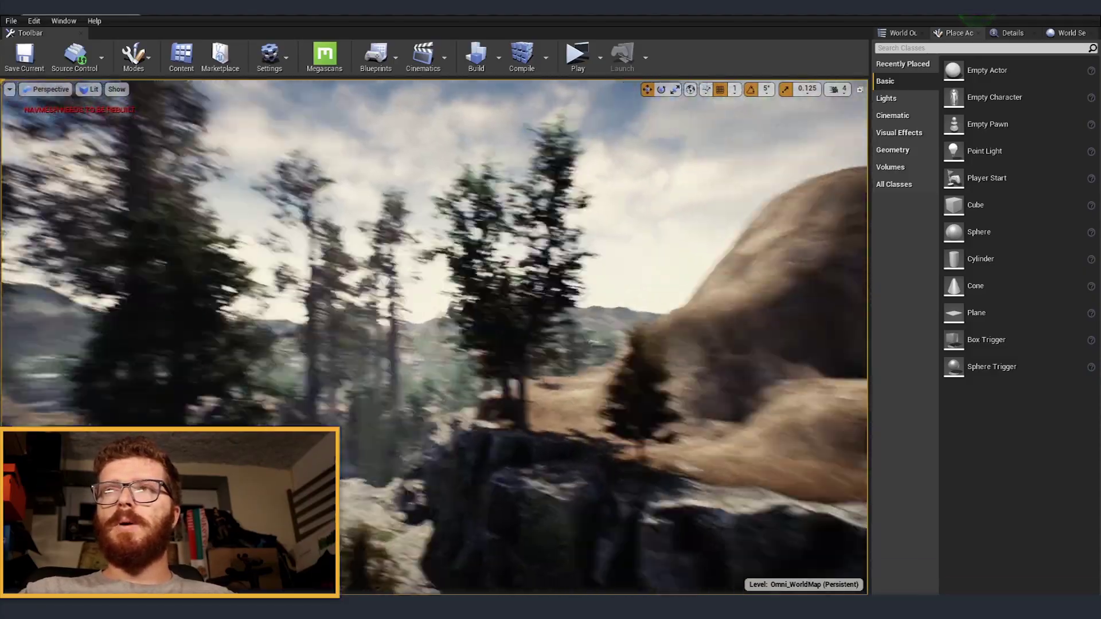
{"action": "right_click_drag", "start_coordinate": [433, 337], "coordinate": [502, 381]}
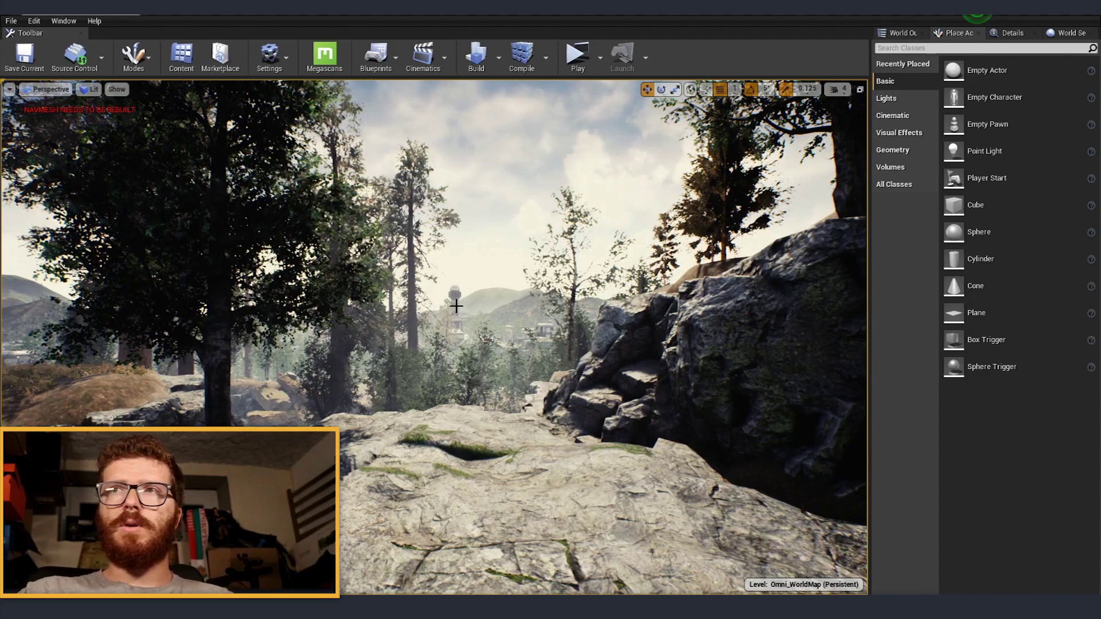
Check how the pale rock ledge frames the distant domed tower, and inspect the tower and its cliffs up close.
{"action": "right_click_drag", "start_coordinate": [515, 321], "coordinate": [436, 316]}
{"action": "key", "text": "d"}
{"action": "key", "text": "d"}
{"action": "right_click_drag", "start_coordinate": [497, 355], "coordinate": [496, 354]}
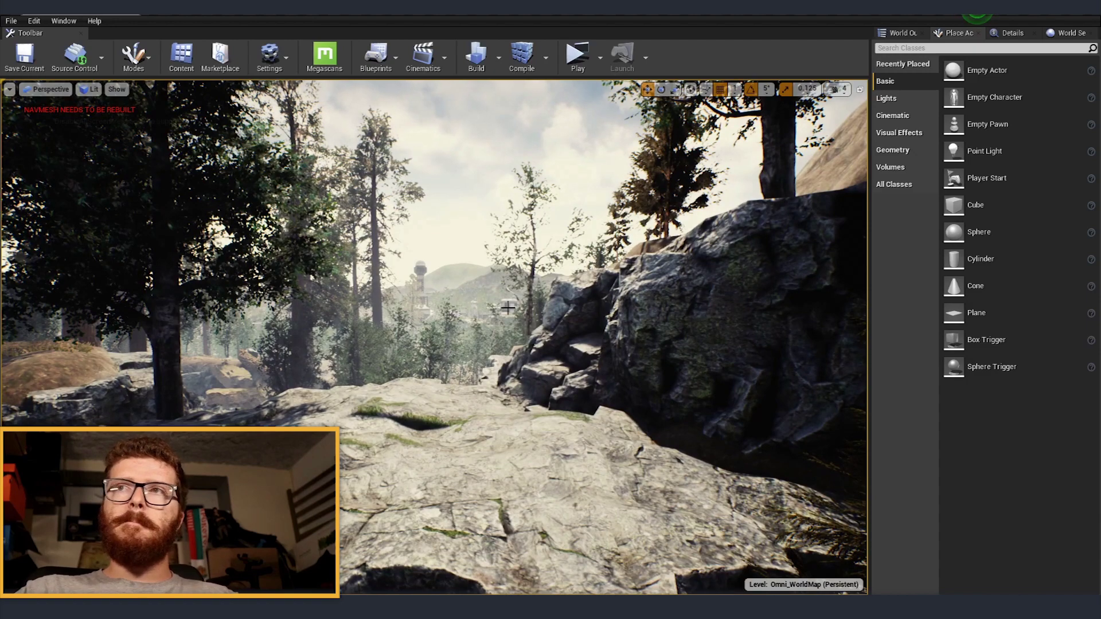
{"action": "right_click_drag", "start_coordinate": [484, 337], "coordinate": [483, 336]}
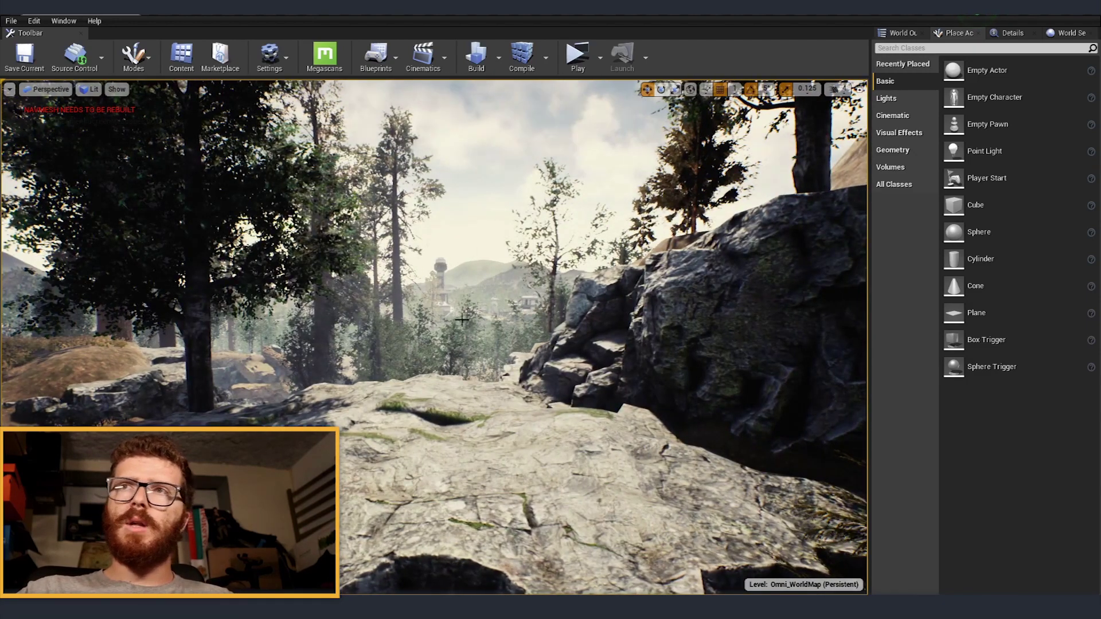
{"action": "right_click_drag", "start_coordinate": [463, 330], "coordinate": [463, 330]}
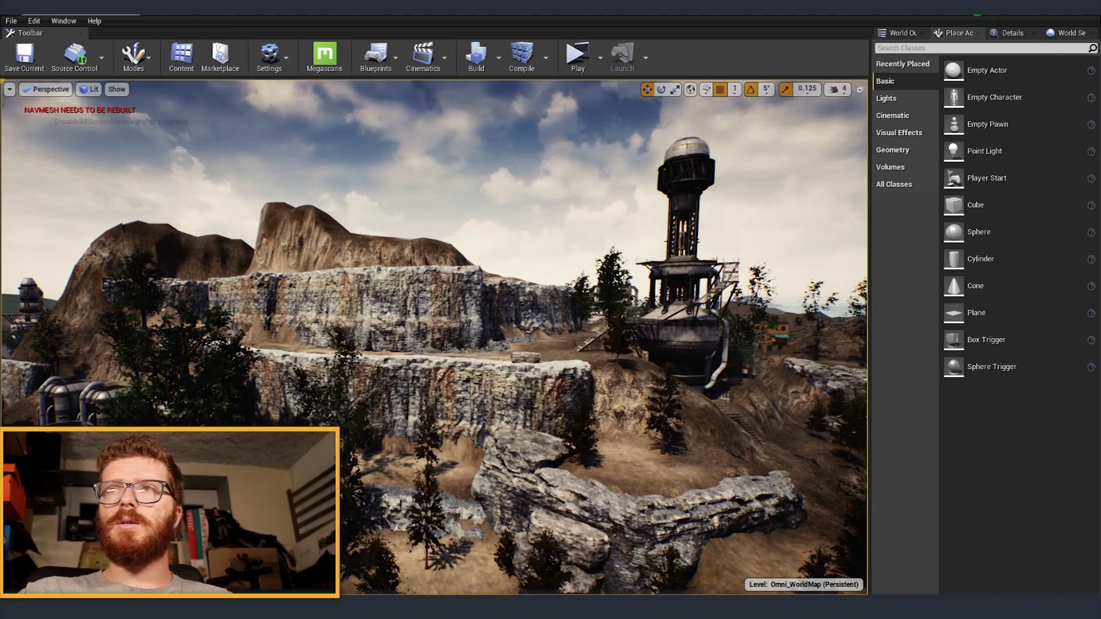
Survey the desert area with its red rock formations and round outpost buildings from high above the forest edge.
{"action": "mouse_move", "coordinate": [463, 330]}
{"action": "right_mouse_down"}
{"action": "mouse_move", "coordinate": [511, 309]}
{"action": "mouse_move", "coordinate": [463, 330]}
{"action": "right_mouse_up"}
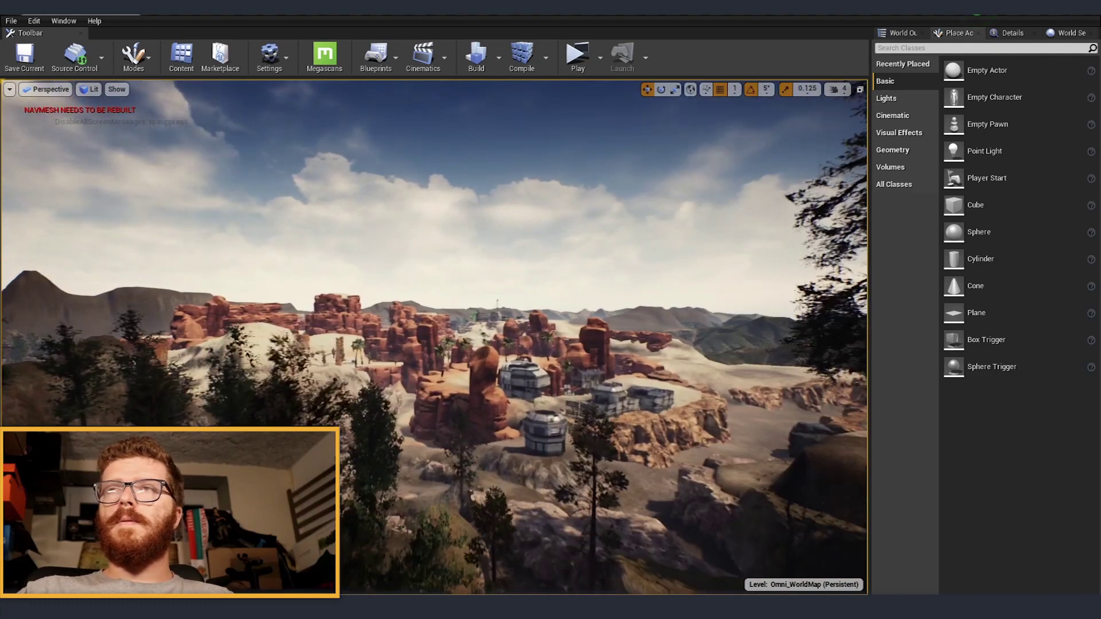
{"action": "mouse_move", "coordinate": [482, 333]}
{"action": "right_mouse_down"}
{"action": "mouse_move", "coordinate": [520, 319]}
{"action": "mouse_move", "coordinate": [469, 339]}
{"action": "right_mouse_up"}
{"action": "right_click_drag", "start_coordinate": [383, 226], "coordinate": [382, 225]}
{"action": "right_click_drag", "start_coordinate": [398, 289], "coordinate": [399, 290]}
{"action": "right_click_drag", "start_coordinate": [649, 280], "coordinate": [649, 279]}
{"action": "right_click_drag", "start_coordinate": [544, 354], "coordinate": [544, 355]}
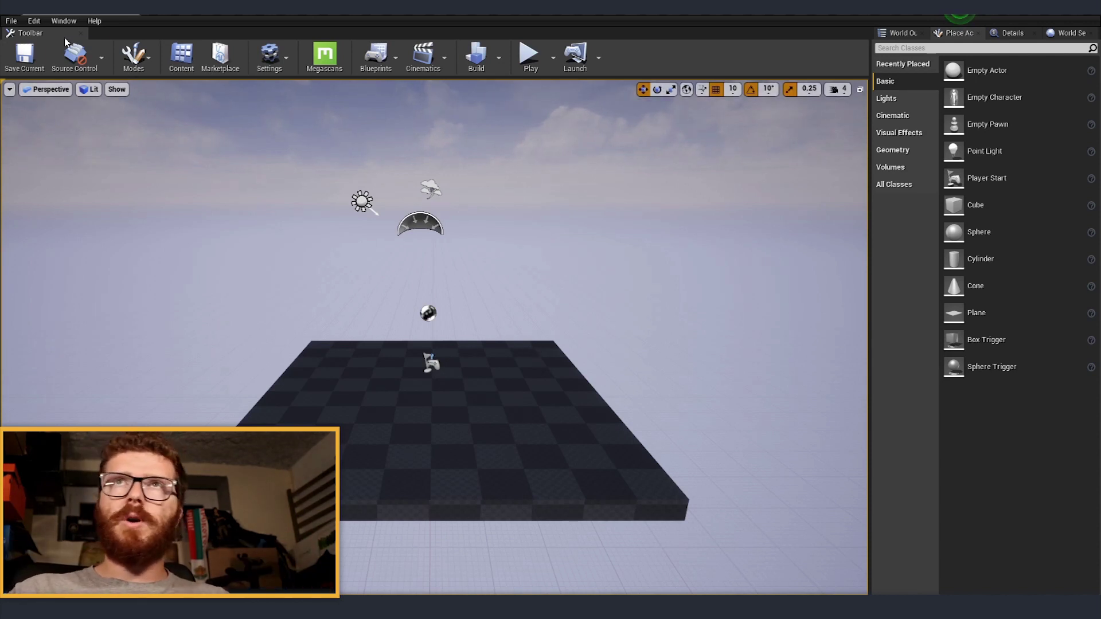
Open the Levels window and create a new empty sublevel saved as Level_01 under the persistent level.
{"action": "left_click", "coordinate": [75, 22]}
{"action": "left_click", "coordinate": [80, 130]}
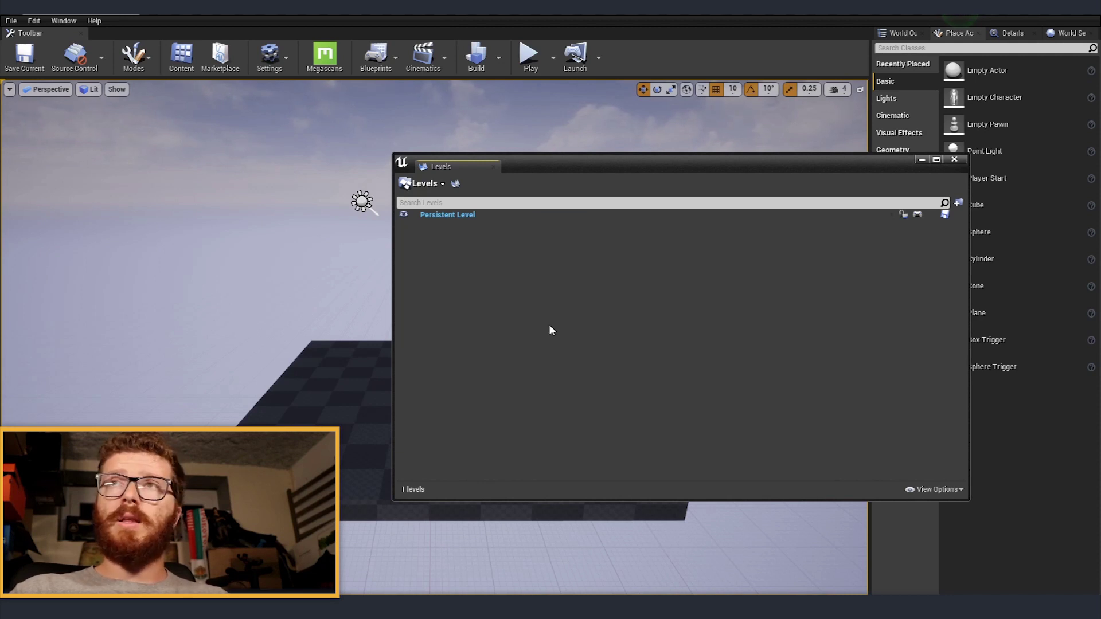
{"action": "left_click", "coordinate": [438, 186]}
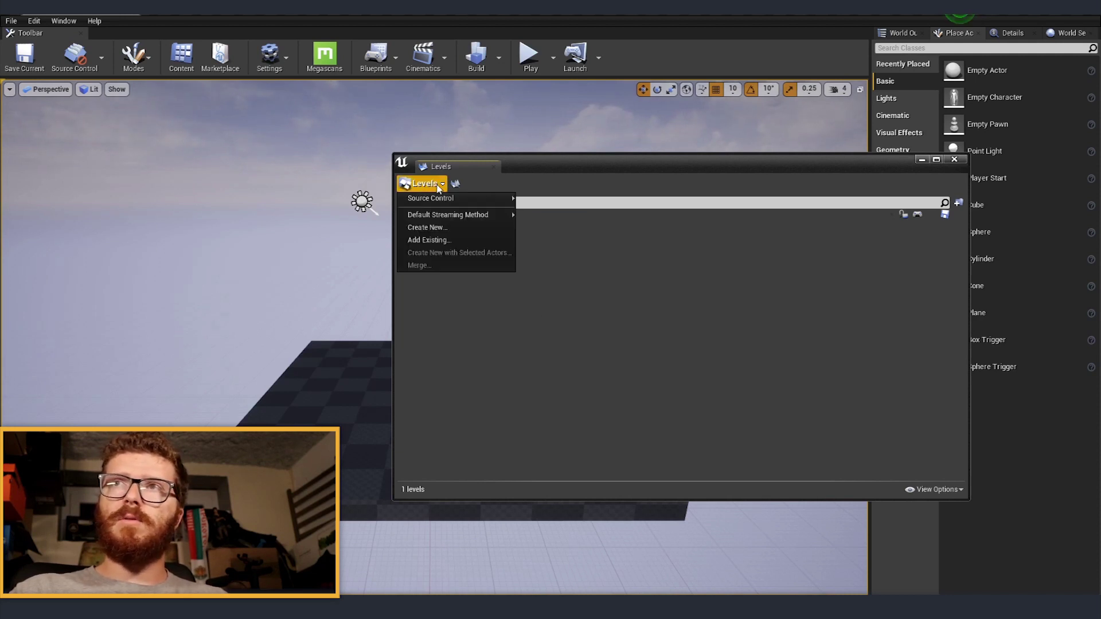
{"action": "left_click", "coordinate": [427, 229]}
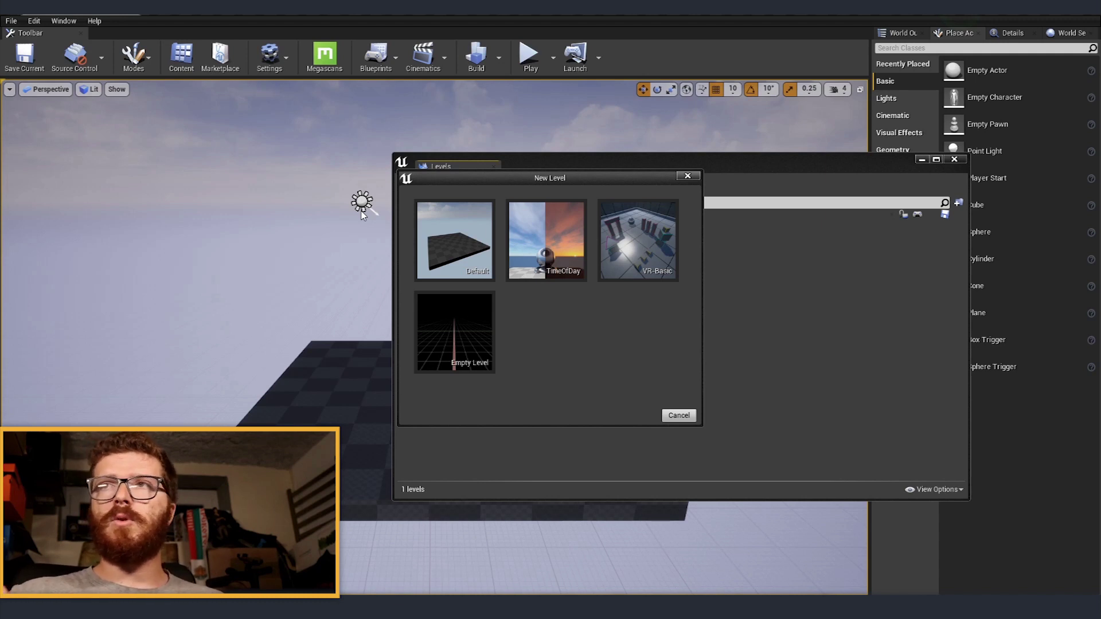
{"action": "left_click", "coordinate": [461, 343]}
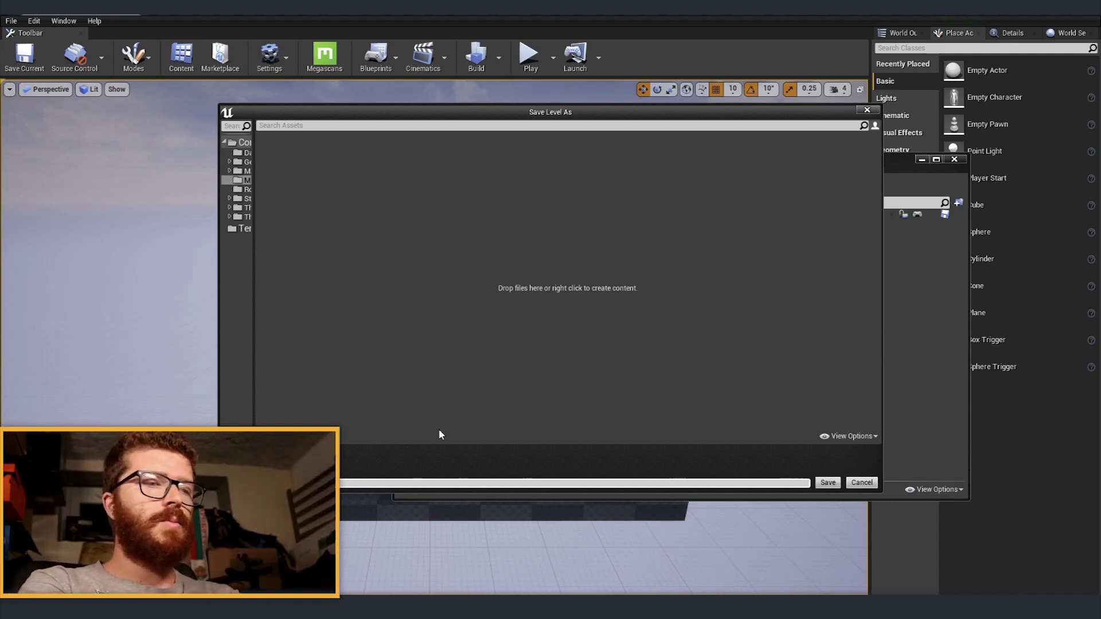
{"action": "key", "text": "Return"}
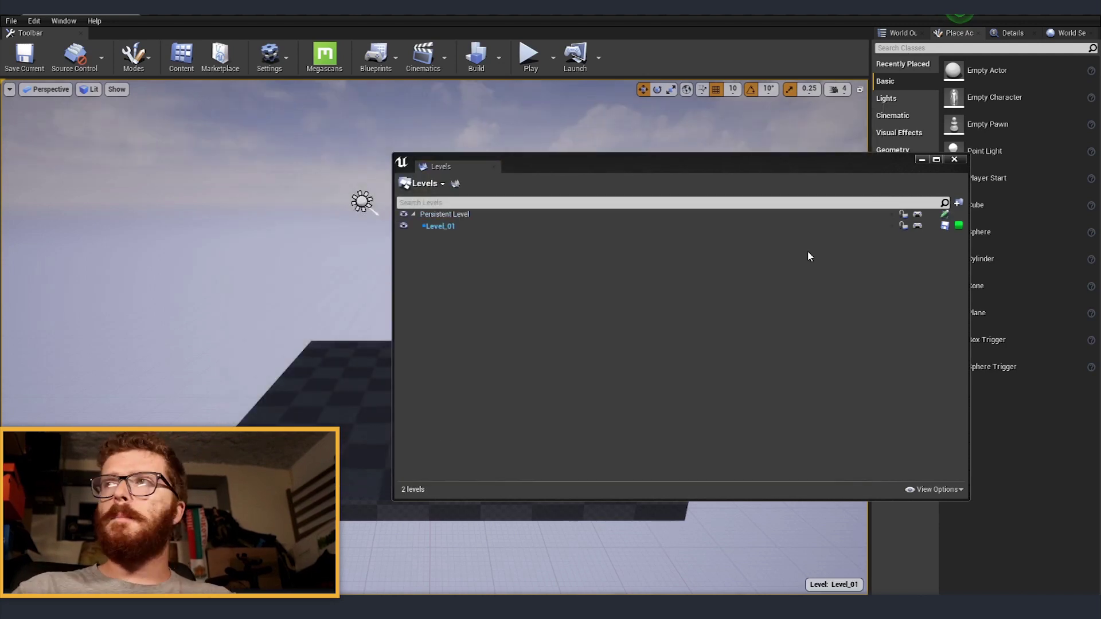
Reposition the Levels window and make the Level_01 sublevel the current level.
{"action": "left_click", "coordinate": [459, 226]}
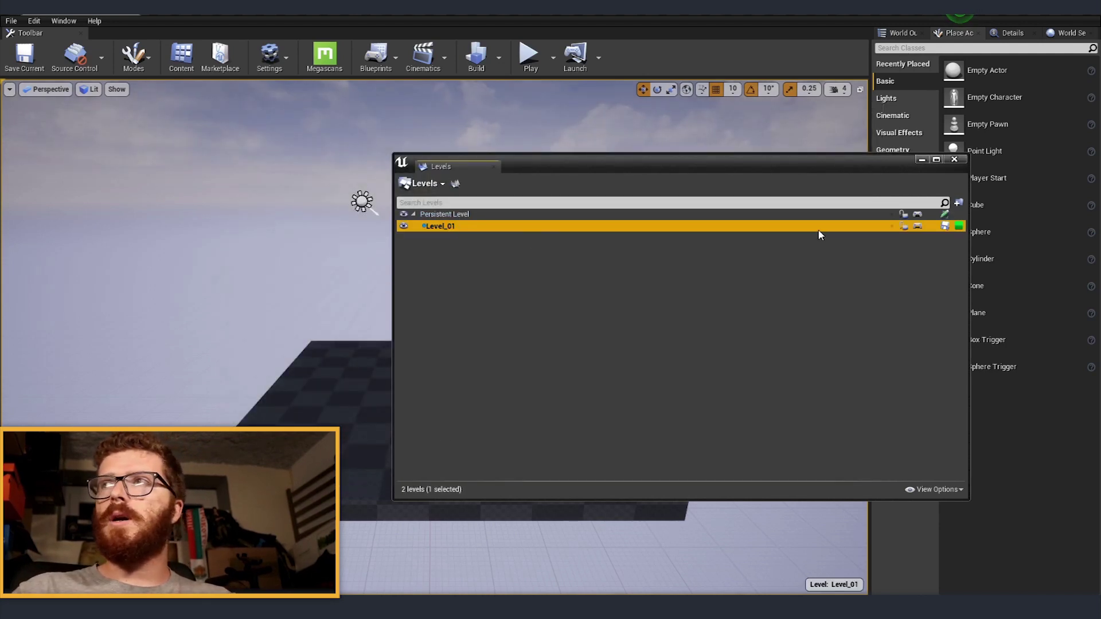
{"action": "left_click", "coordinate": [532, 338]}
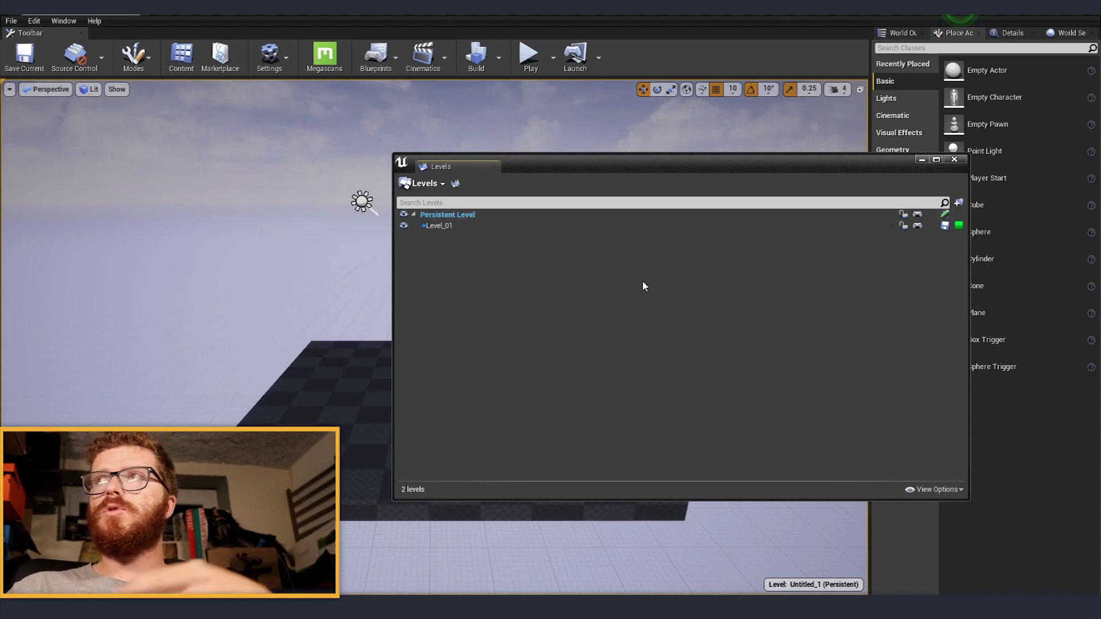
{"action": "left_click_drag", "start_coordinate": [840, 163], "coordinate": [790, 171]}
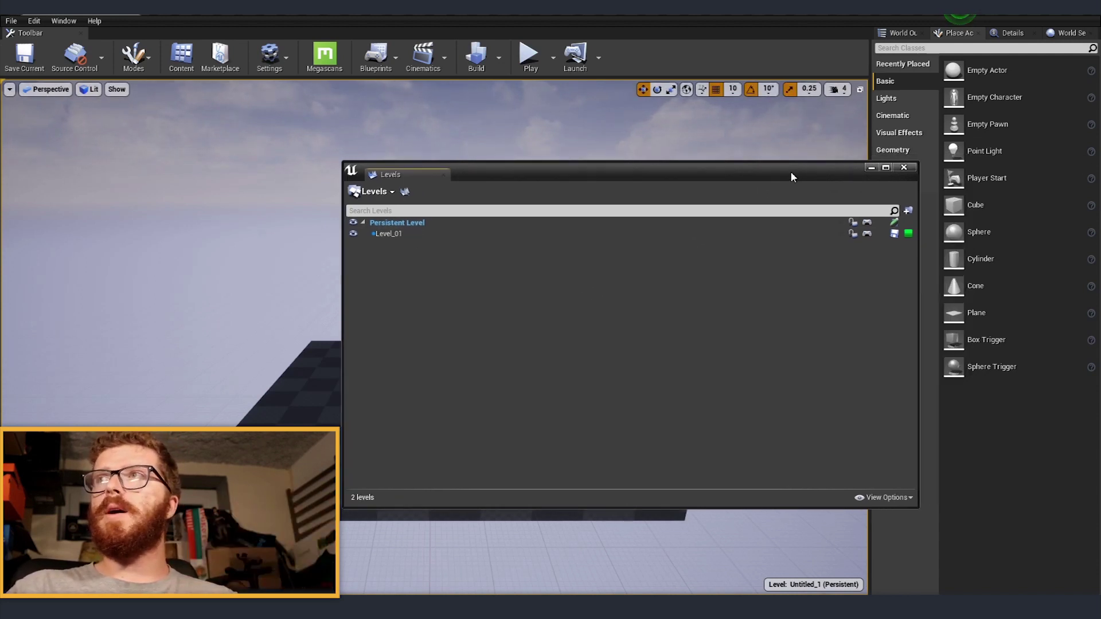
{"action": "right_click", "coordinate": [388, 236]}
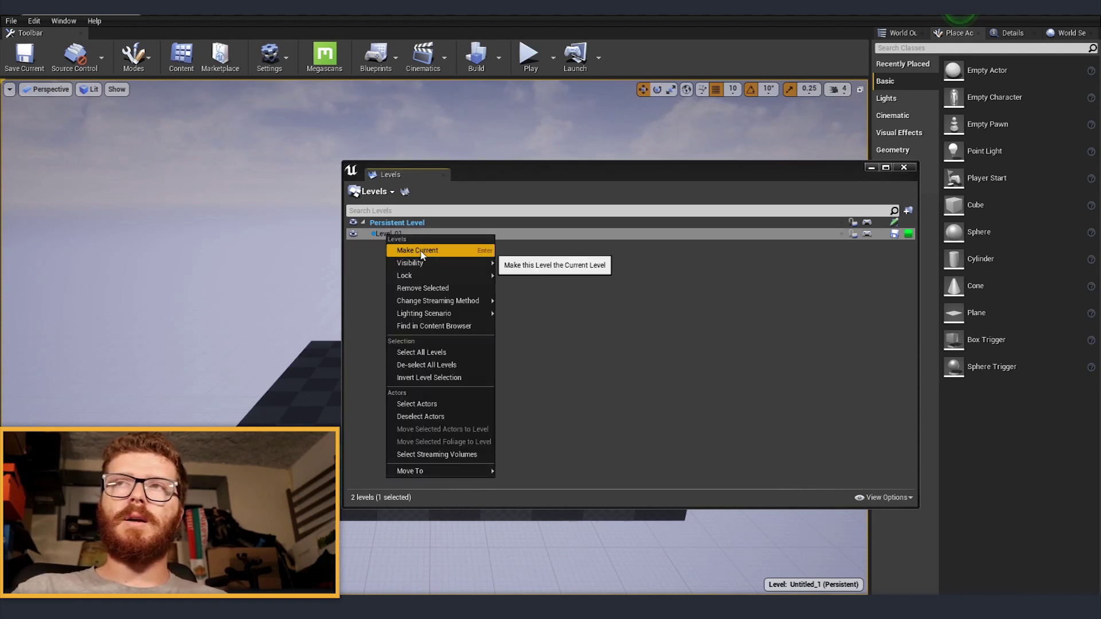
{"action": "left_click", "coordinate": [422, 253]}
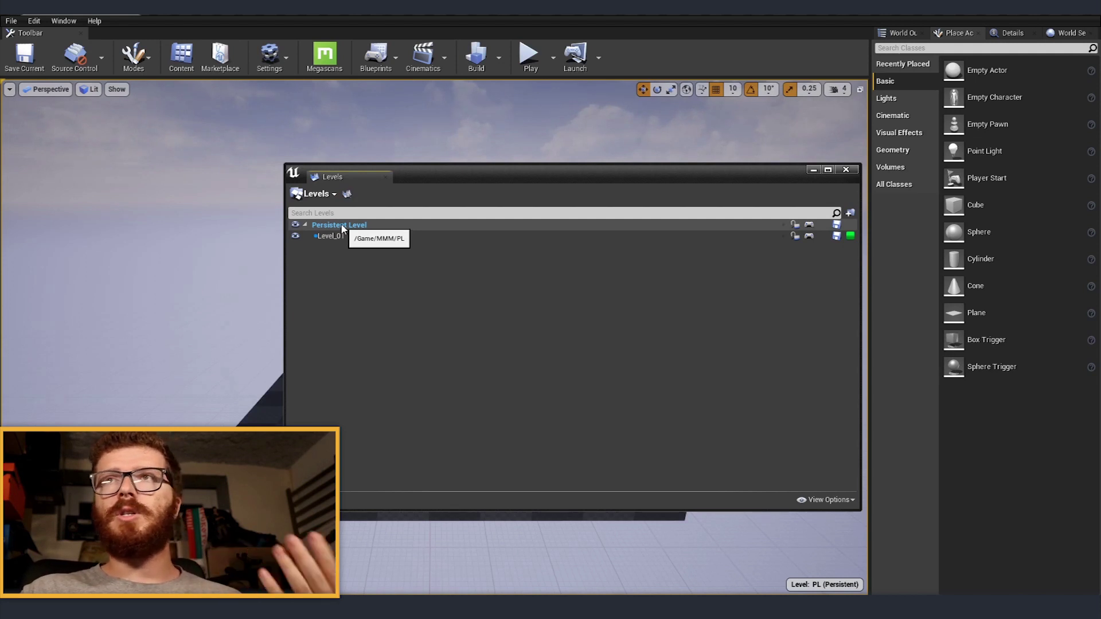
Close the Levels window and try to enable World Composition in the PL map's world settings.
{"action": "left_click", "coordinate": [384, 178]}
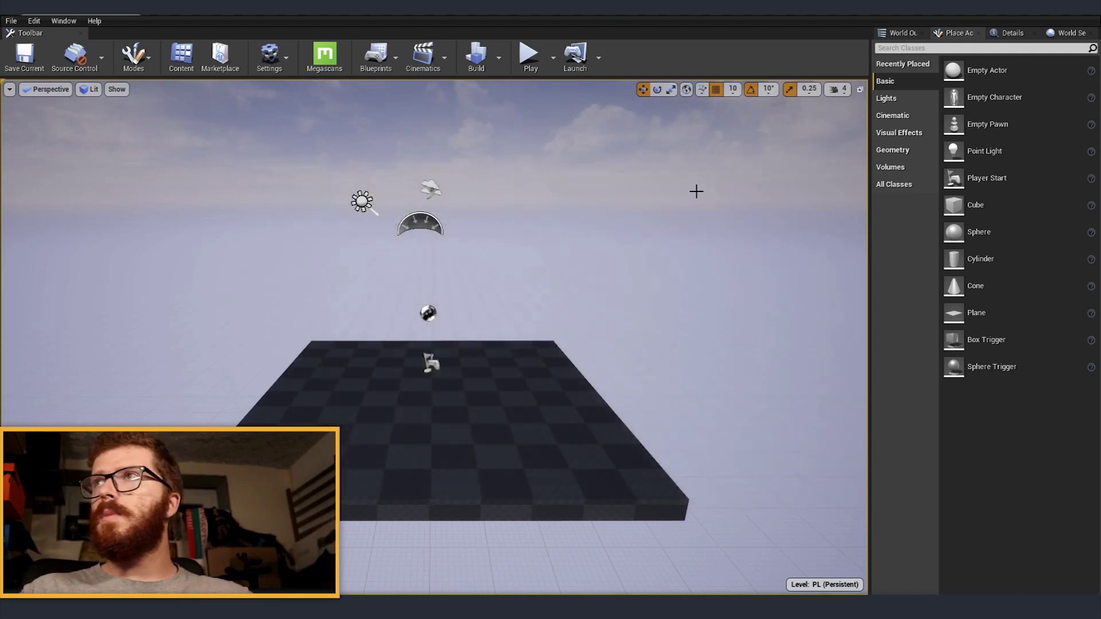
{"action": "left_click", "coordinate": [1073, 33]}
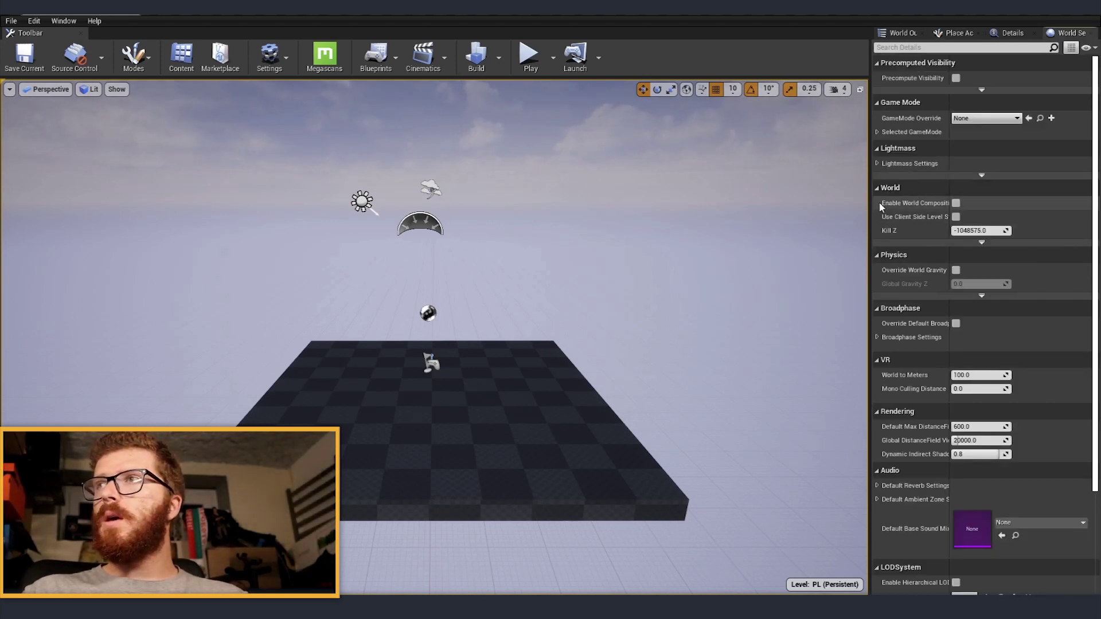
{"action": "mouse_move", "coordinate": [922, 210]}
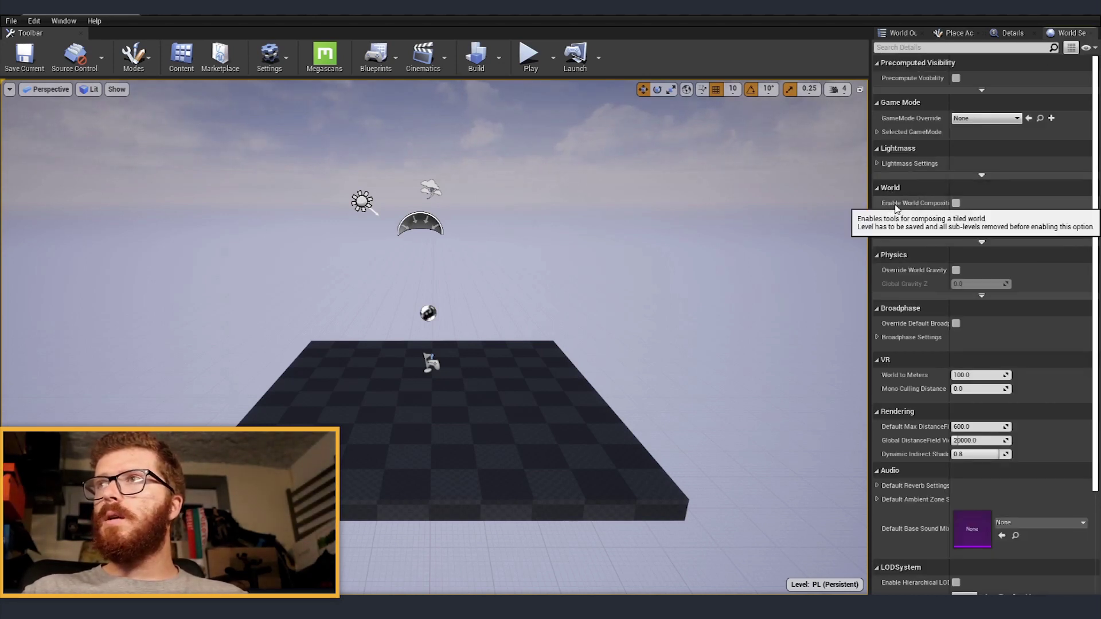
{"action": "left_click", "coordinate": [956, 203]}
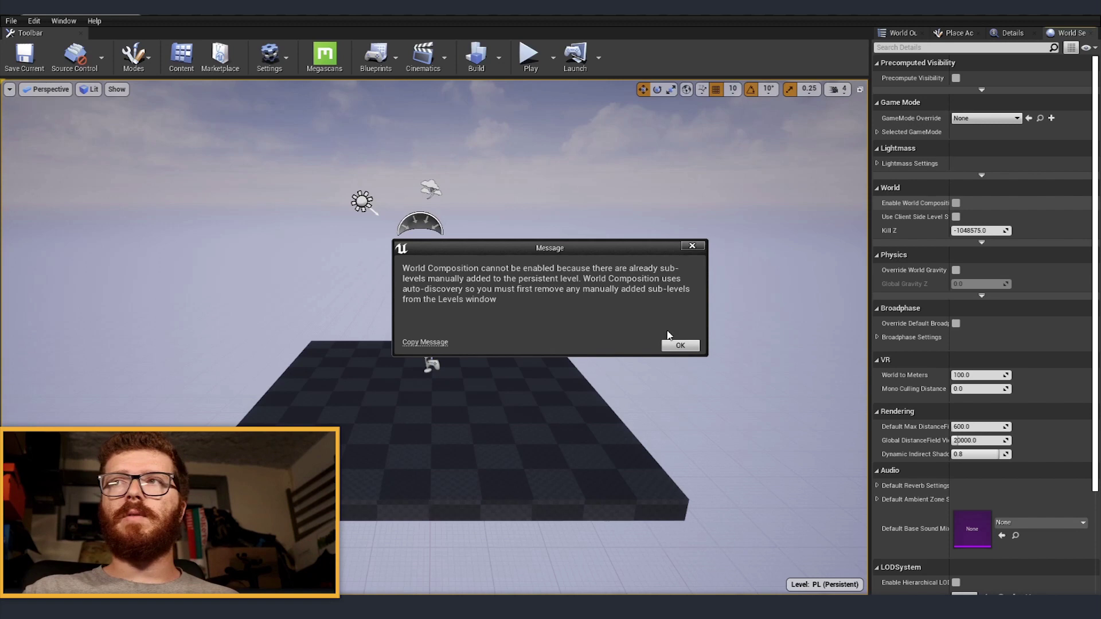
{"action": "left_click", "coordinate": [680, 346]}
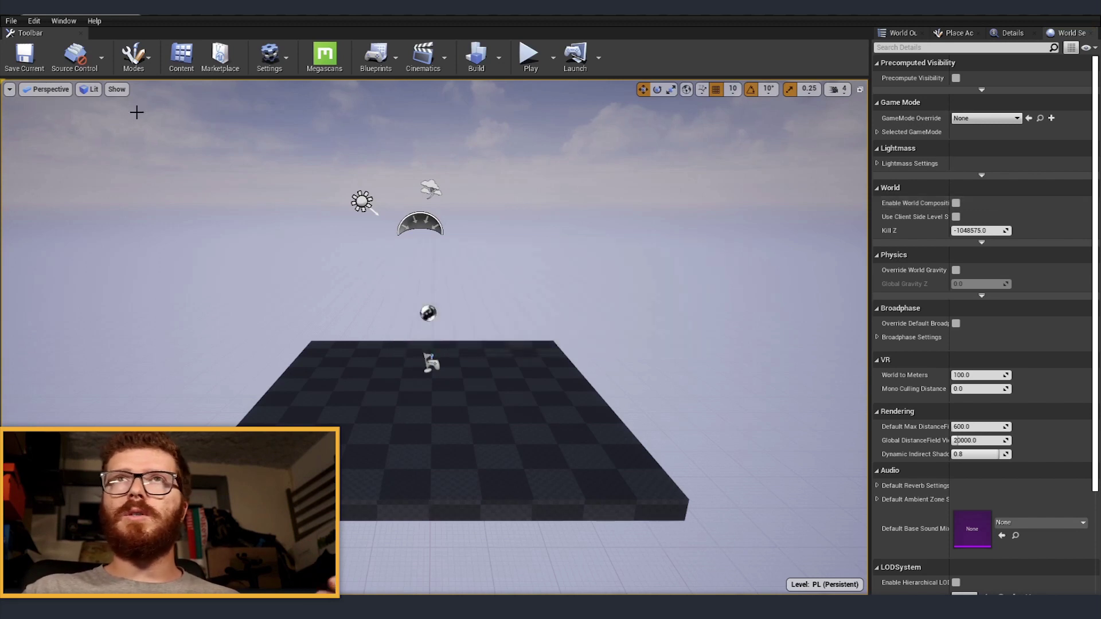
Remove the Level_01 sublevel from the persistent level and close the Levels window.
{"action": "left_click", "coordinate": [60, 22]}
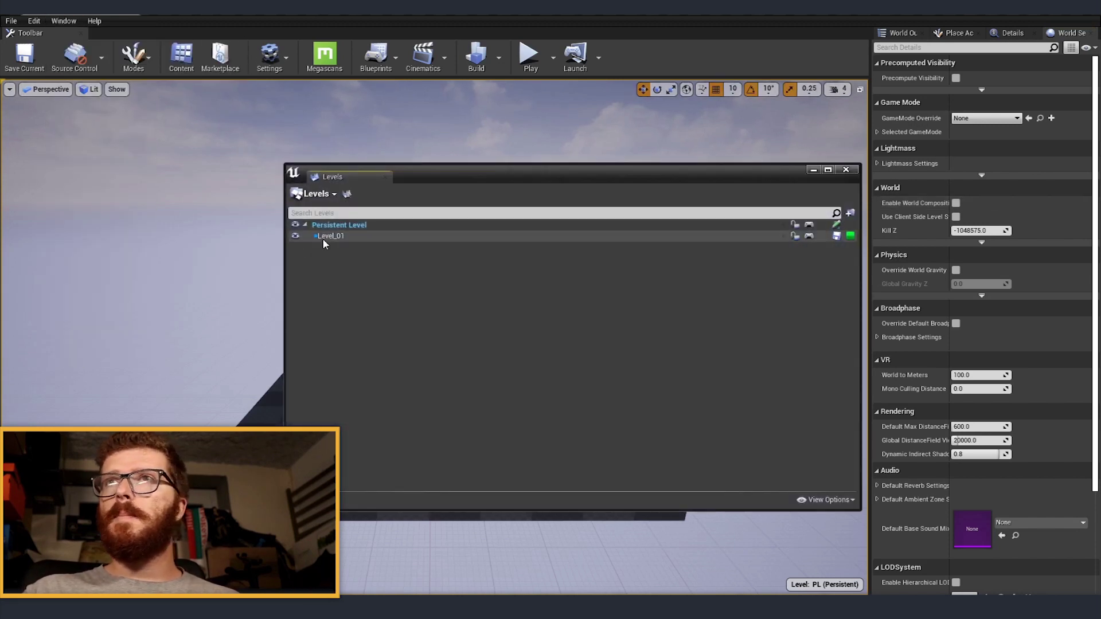
{"action": "right_click", "coordinate": [330, 237]}
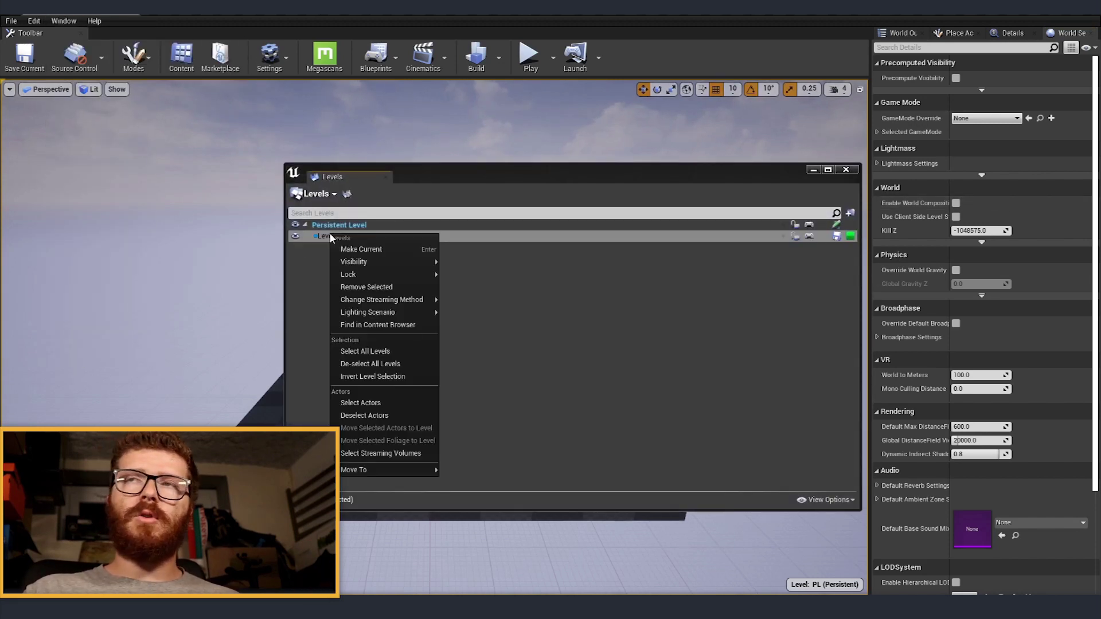
{"action": "left_click", "coordinate": [385, 287]}
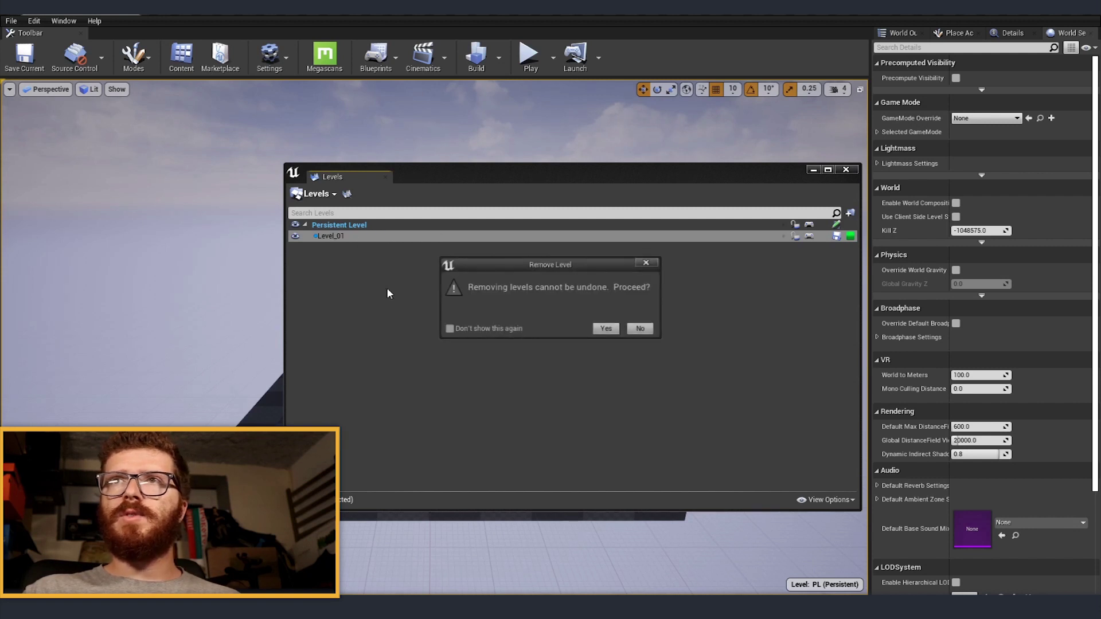
{"action": "left_click", "coordinate": [607, 329]}
{"action": "left_click", "coordinate": [385, 177]}
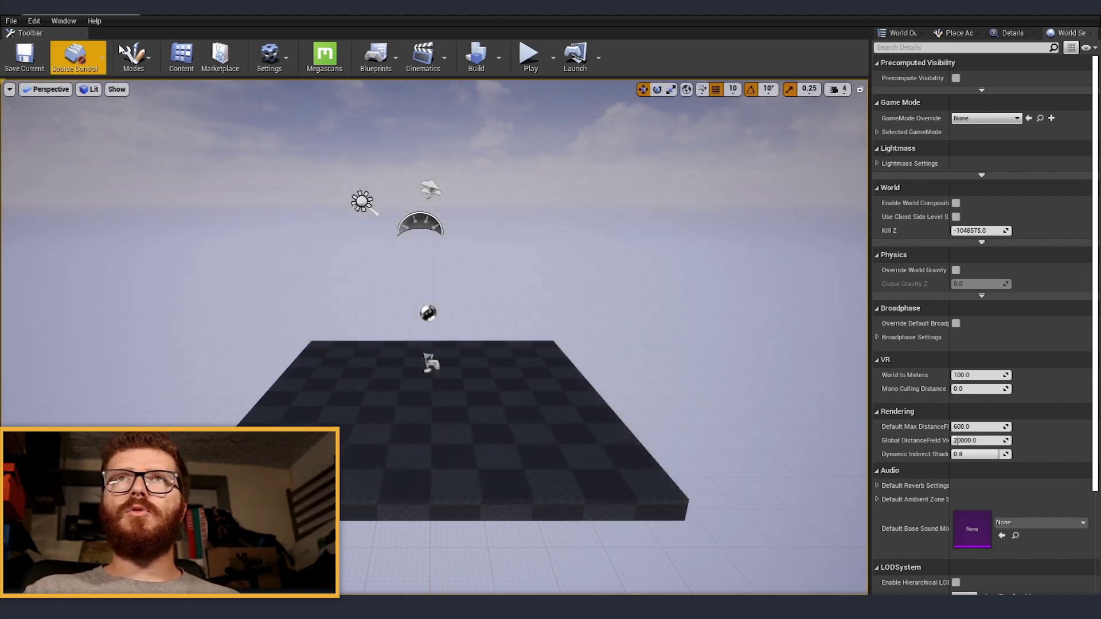
Force delete the Level_01 asset from the MMM content folder.
{"action": "left_click_drag", "start_coordinate": [0, 160], "coordinate": [311, 178]}
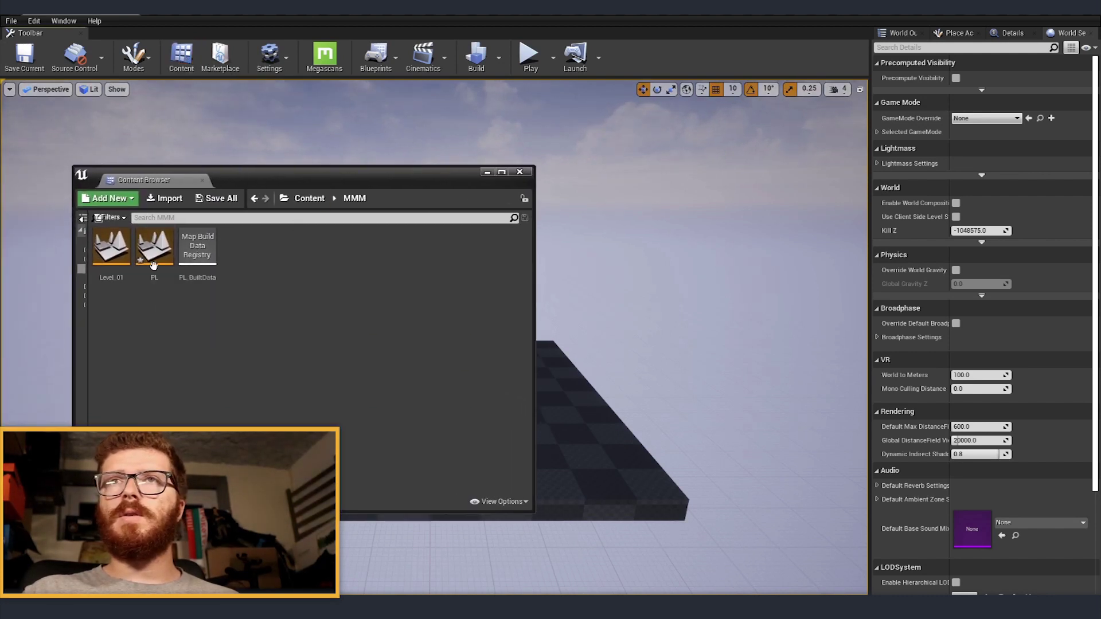
{"action": "right_click", "coordinate": [111, 248]}
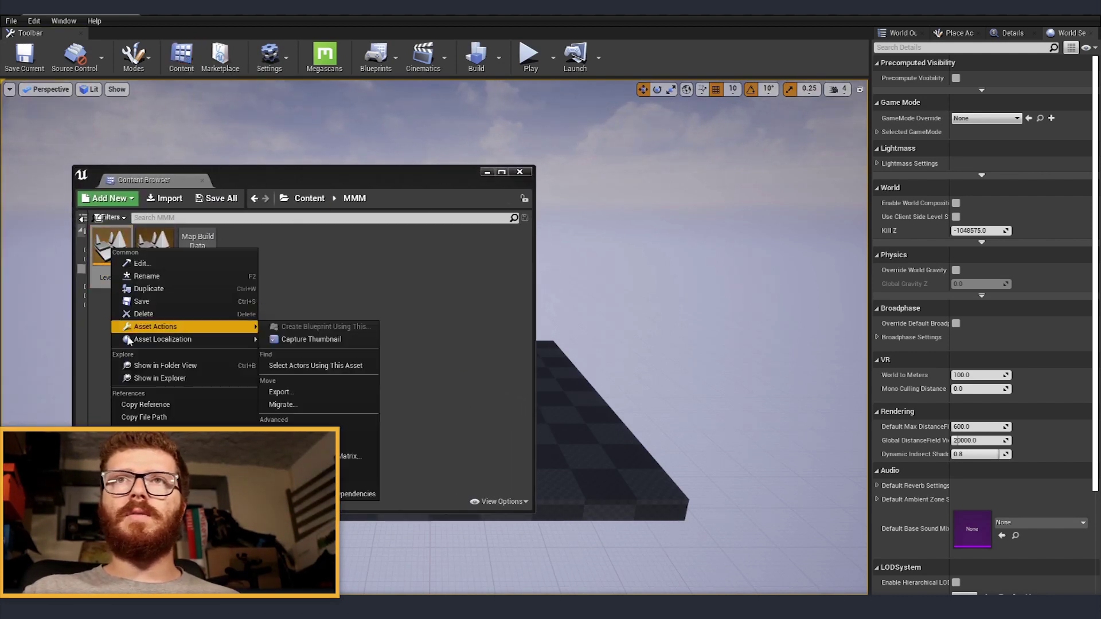
{"action": "left_click", "coordinate": [142, 314]}
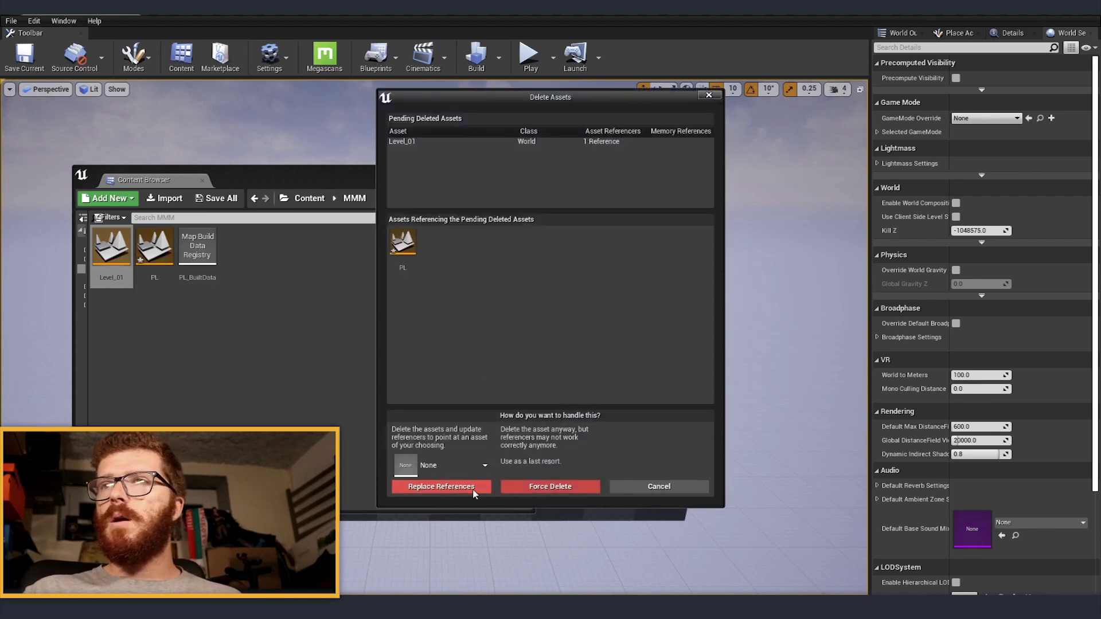
{"action": "left_click", "coordinate": [551, 487]}
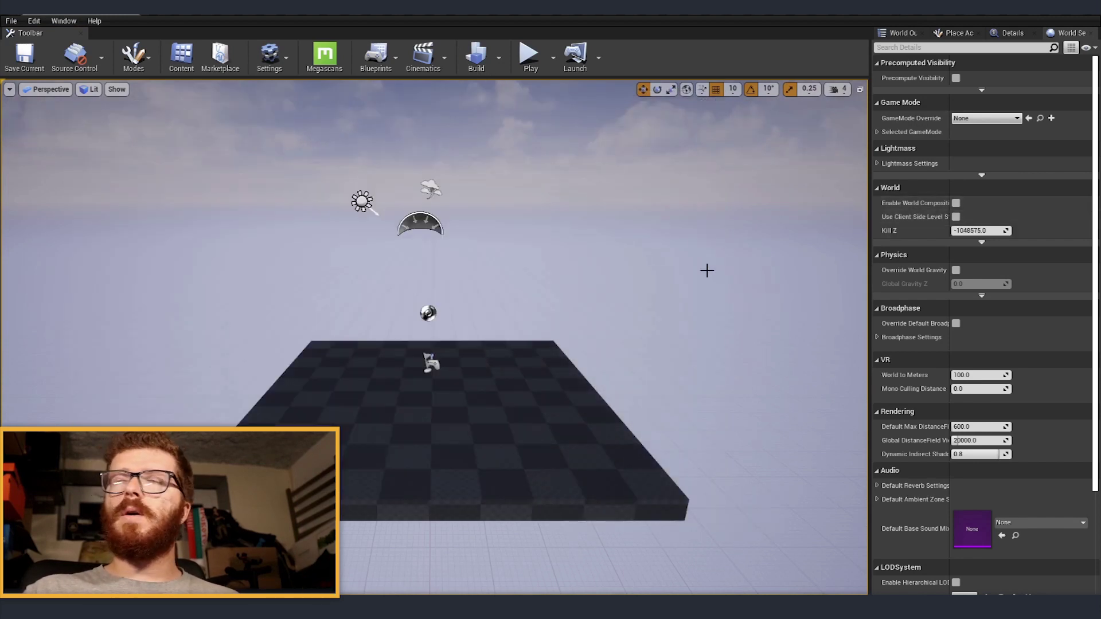
Enable World Composition in the map's world settings and bring up the World Composition view for the persistent level.
{"action": "left_click", "coordinate": [956, 203]}
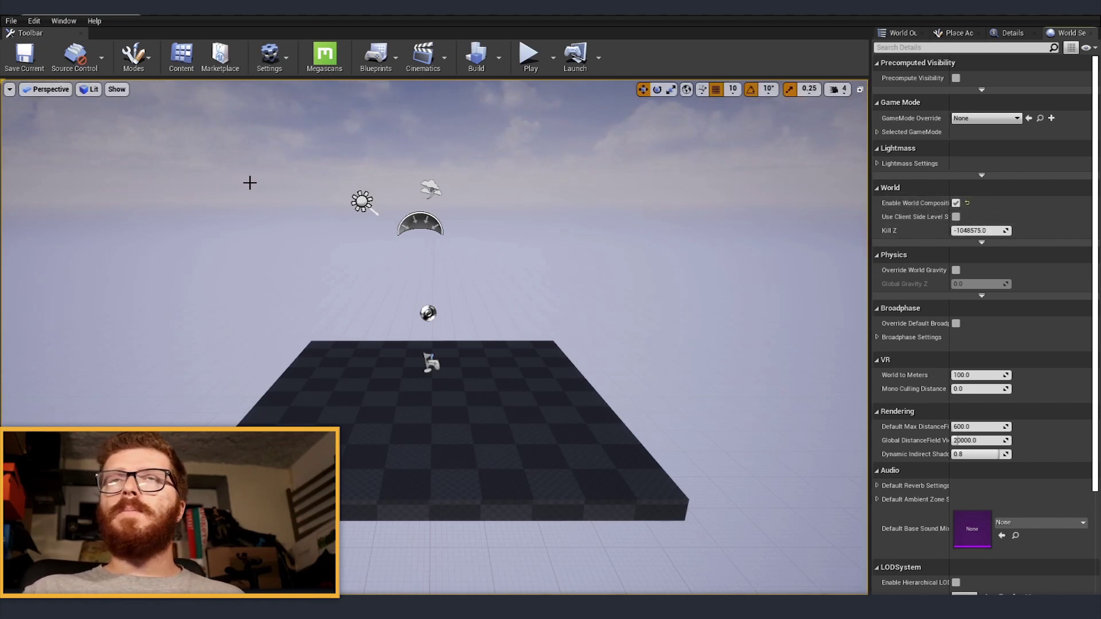
{"action": "left_click", "coordinate": [64, 21]}
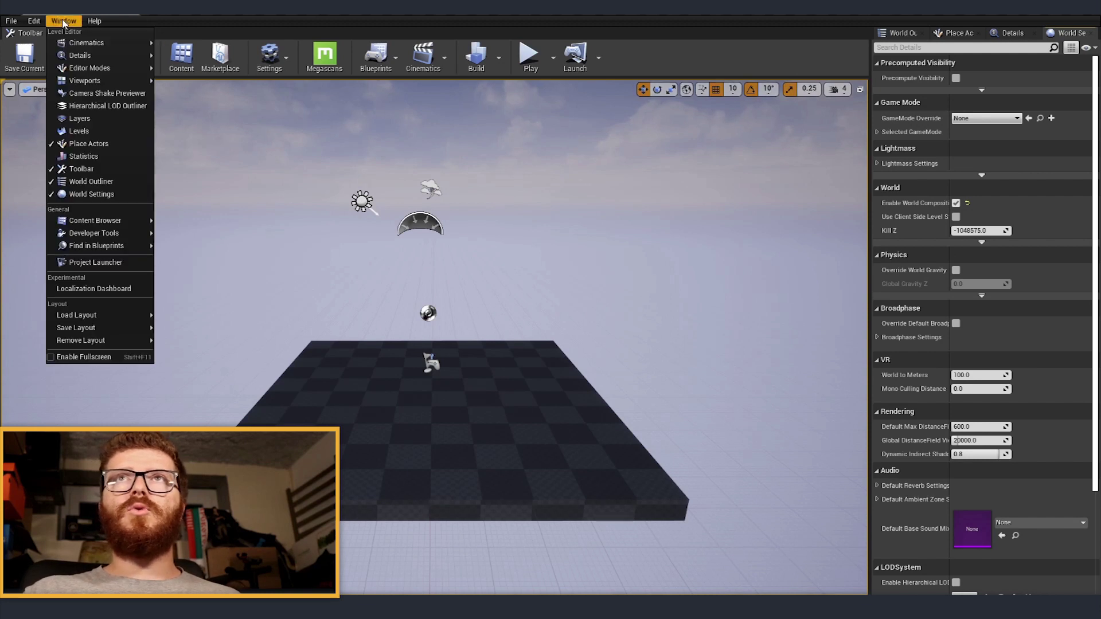
{"action": "left_click", "coordinate": [80, 131]}
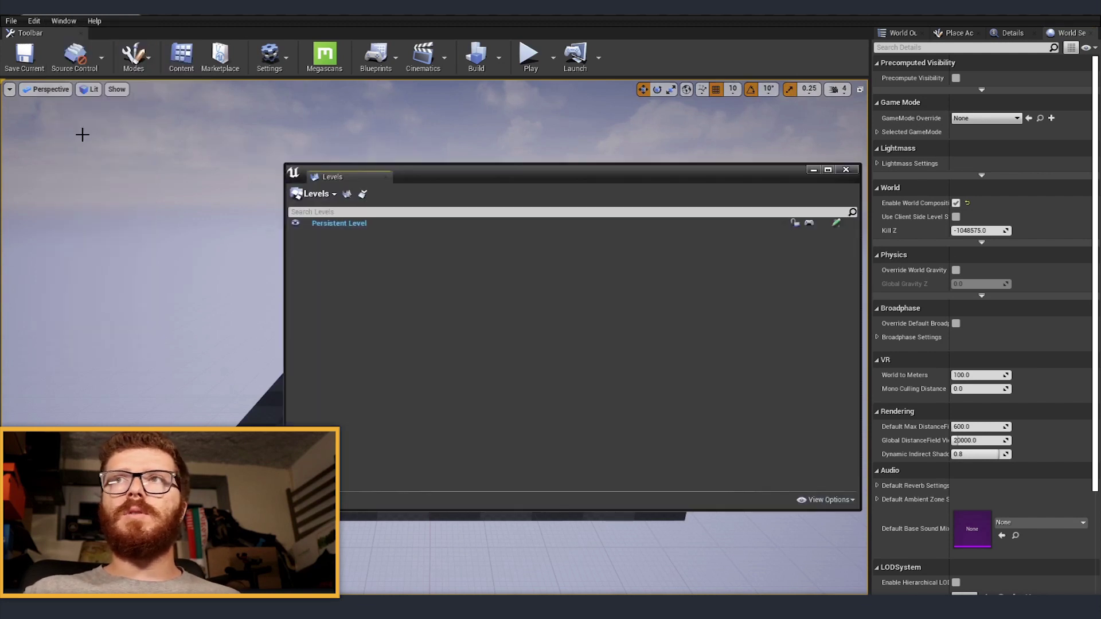
{"action": "left_click", "coordinate": [363, 196]}
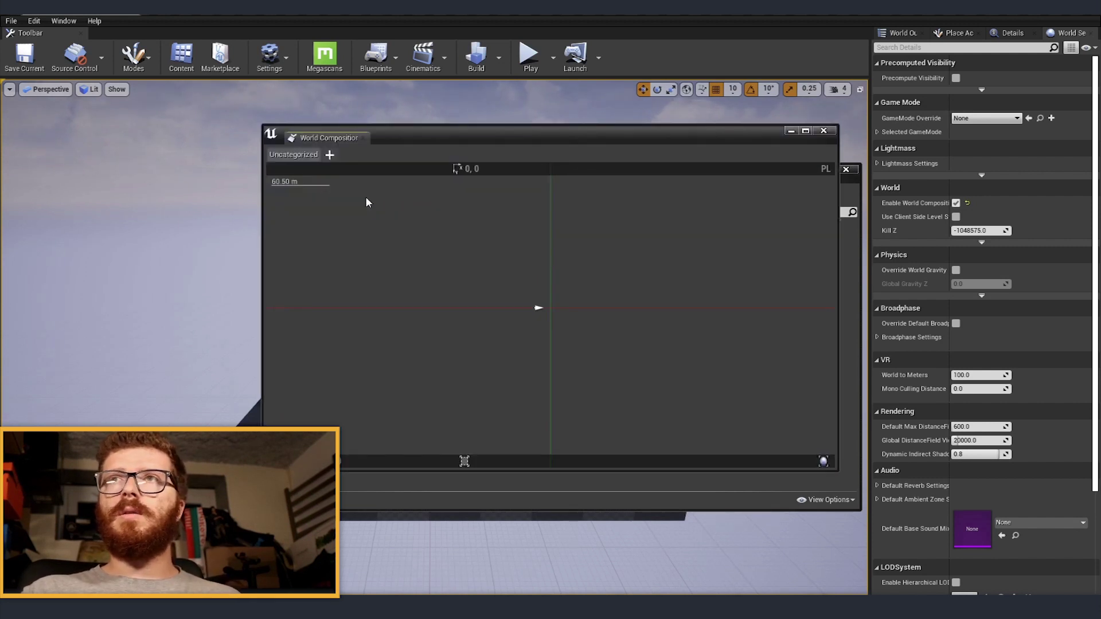
{"action": "scroll", "coordinate": [547, 343], "scroll_direction": "down", "scroll_amount": 1}
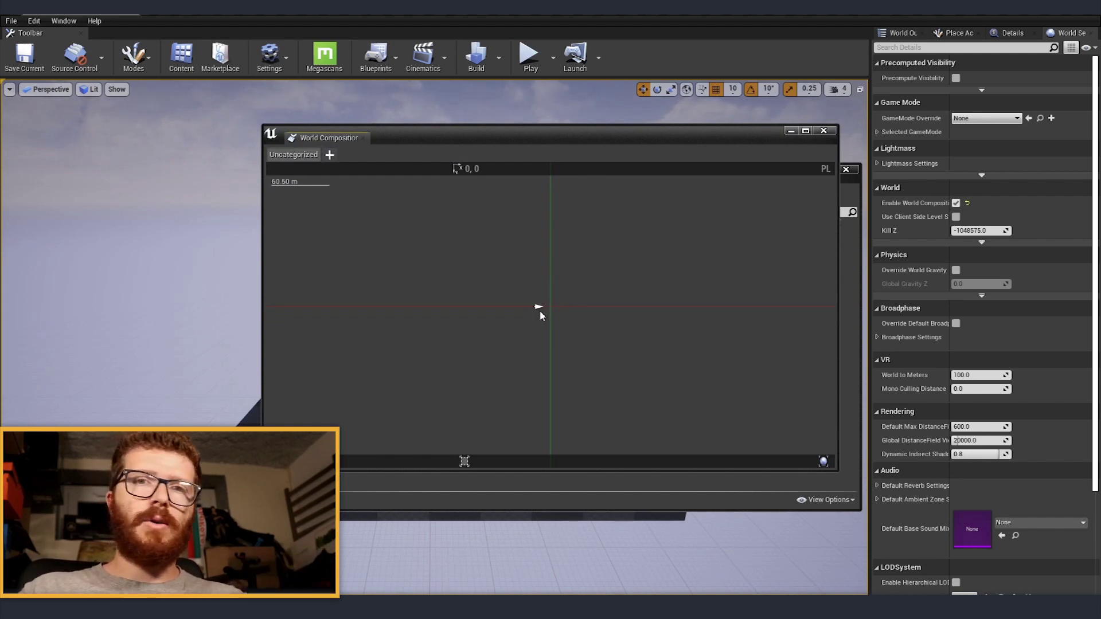
{"action": "mouse_move", "coordinate": [238, 316]}
{"action": "right_mouse_down"}
{"action": "mouse_move", "coordinate": [160, 316]}
{"action": "mouse_move", "coordinate": [244, 308]}
{"action": "right_mouse_up"}
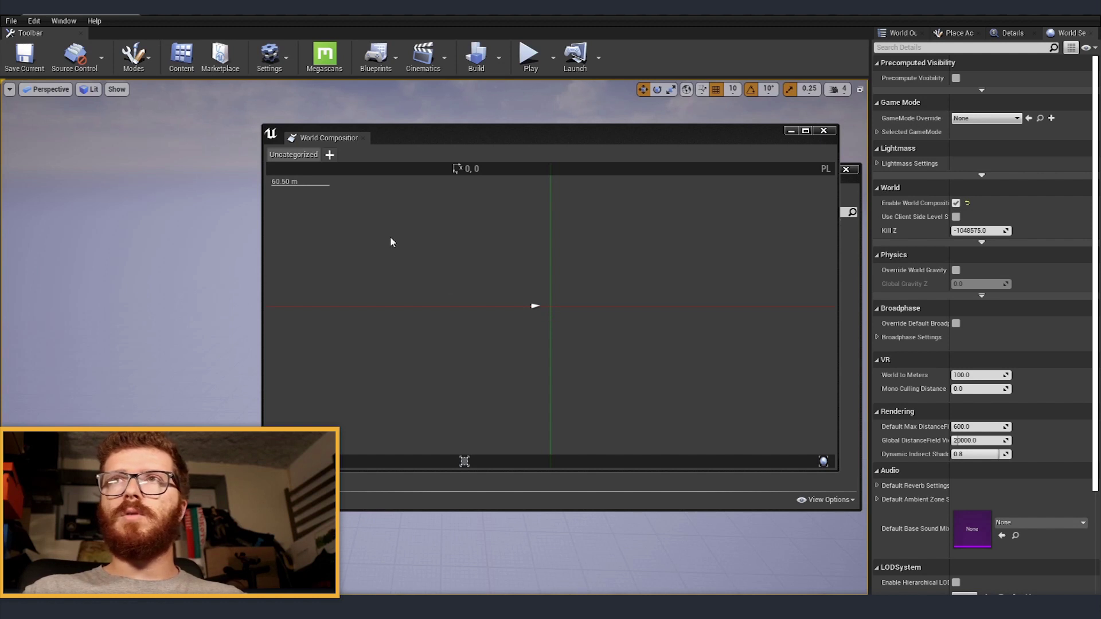
Create a new sublevel from the Levels window and save it as Level_01 in the MMM folder.
{"action": "left_click", "coordinate": [315, 195]}
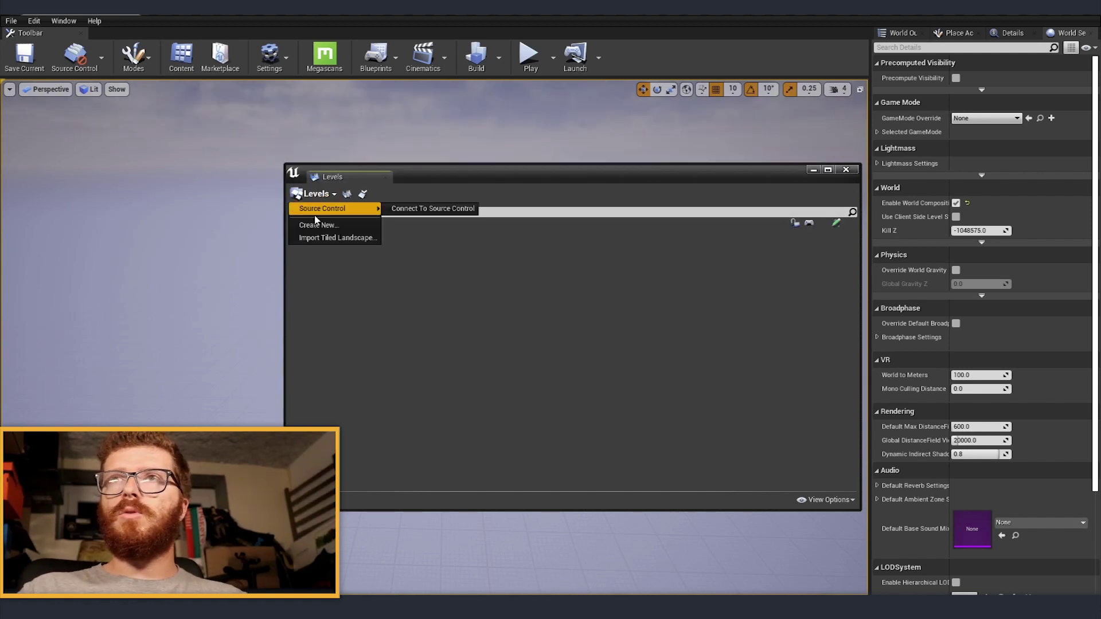
{"action": "left_click", "coordinate": [315, 222]}
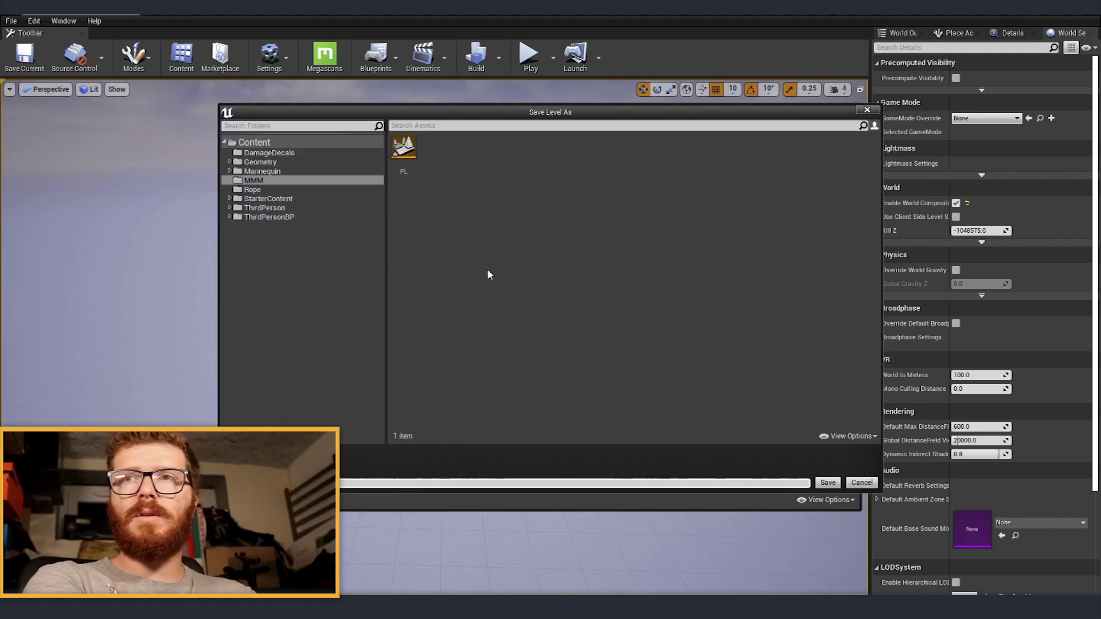
{"action": "key", "text": "Escape"}
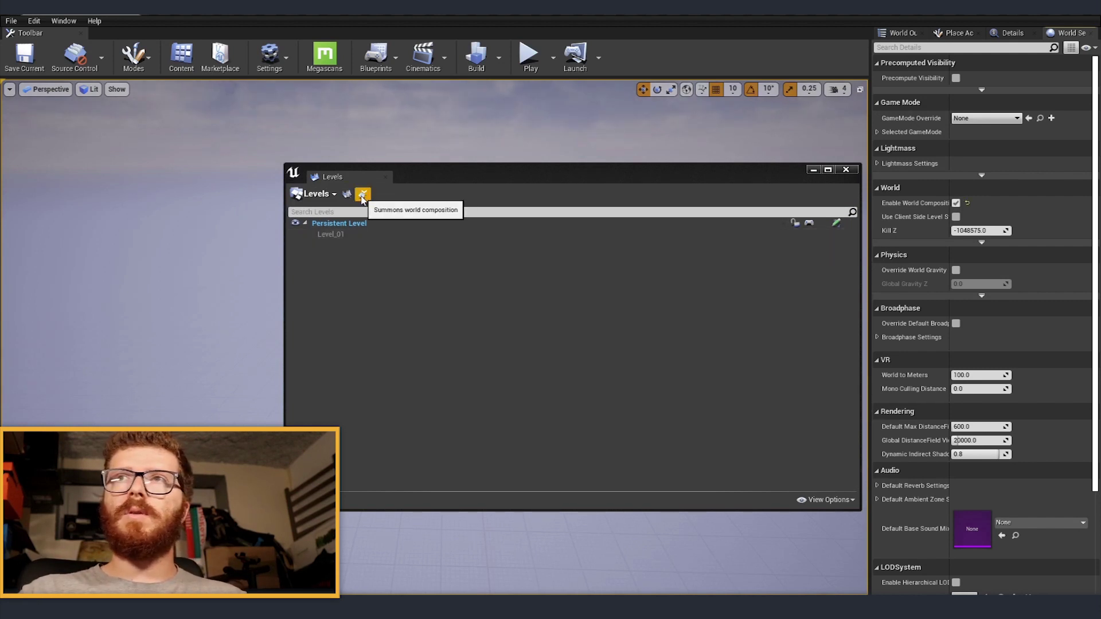
Load the Level_01 sublevel, make it the current level, and close the Levels window.
{"action": "left_click", "coordinate": [339, 235]}
{"action": "right_click", "coordinate": [332, 236]}
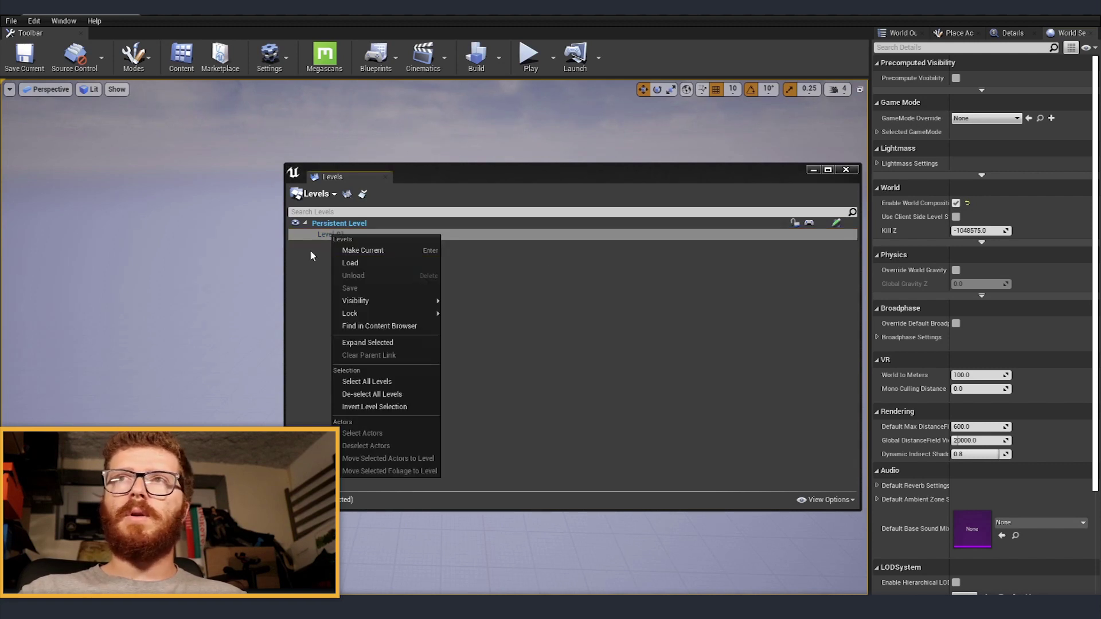
{"action": "left_click", "coordinate": [312, 264]}
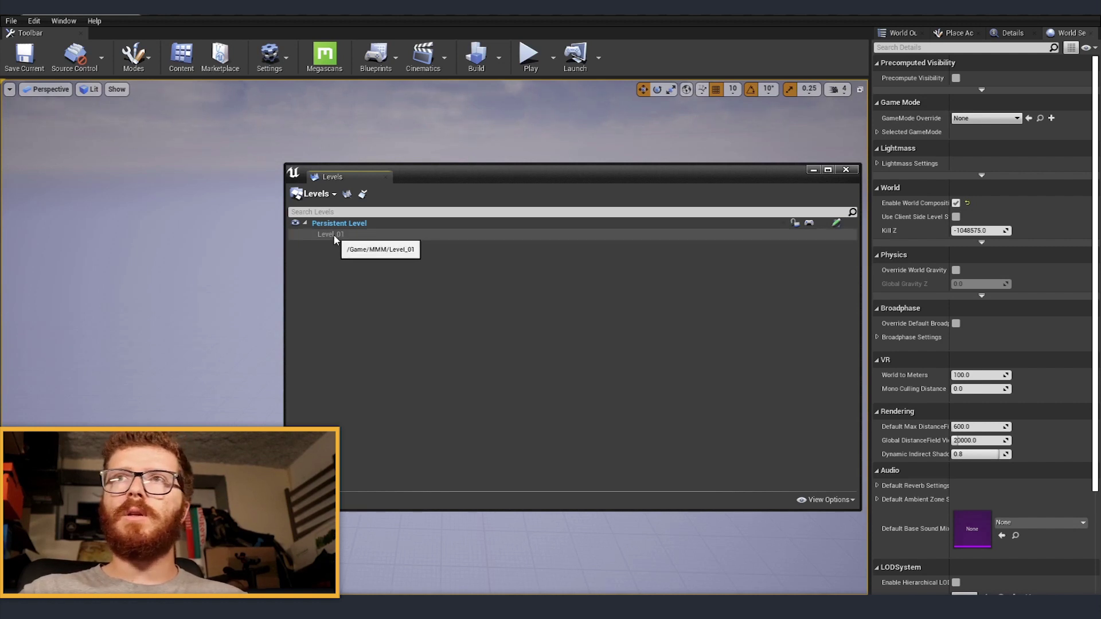
{"action": "right_click", "coordinate": [332, 233]}
{"action": "left_click", "coordinate": [360, 266]}
{"action": "right_click", "coordinate": [334, 237]}
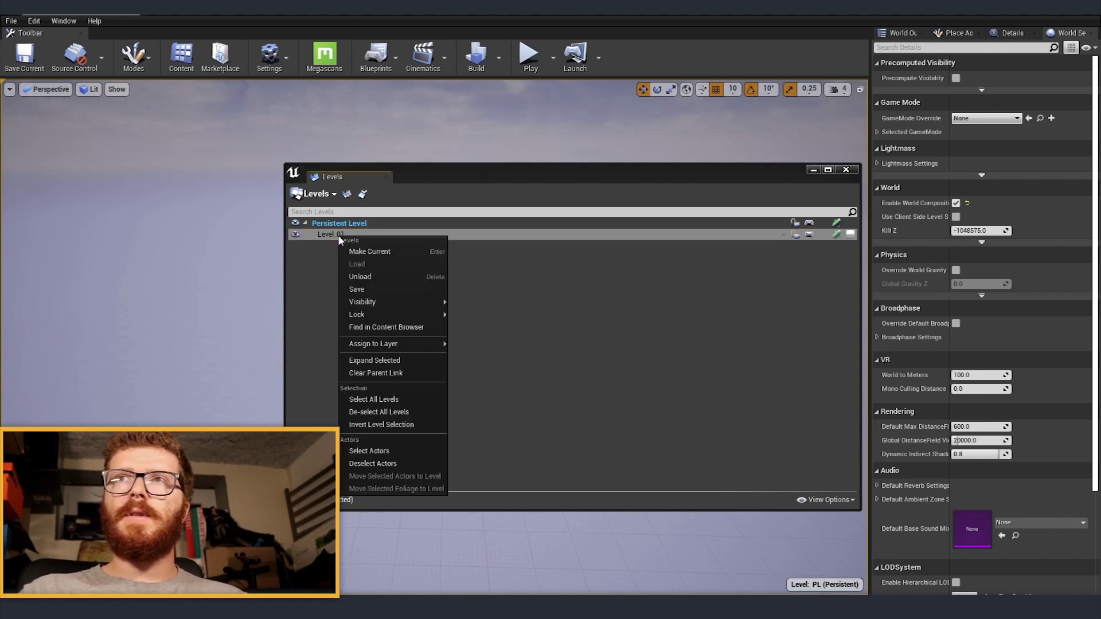
{"action": "left_click", "coordinate": [374, 251]}
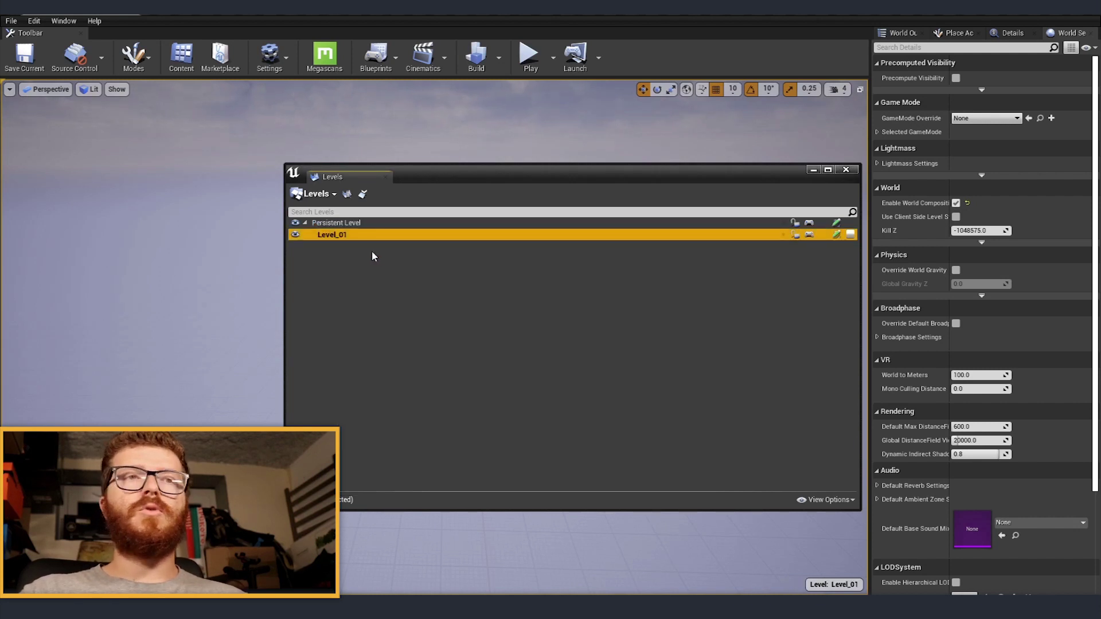
{"action": "left_click", "coordinate": [385, 178]}
Create a new landscape in Level_01 with a section size of 15×15 quads.
{"action": "left_click", "coordinate": [133, 55]}
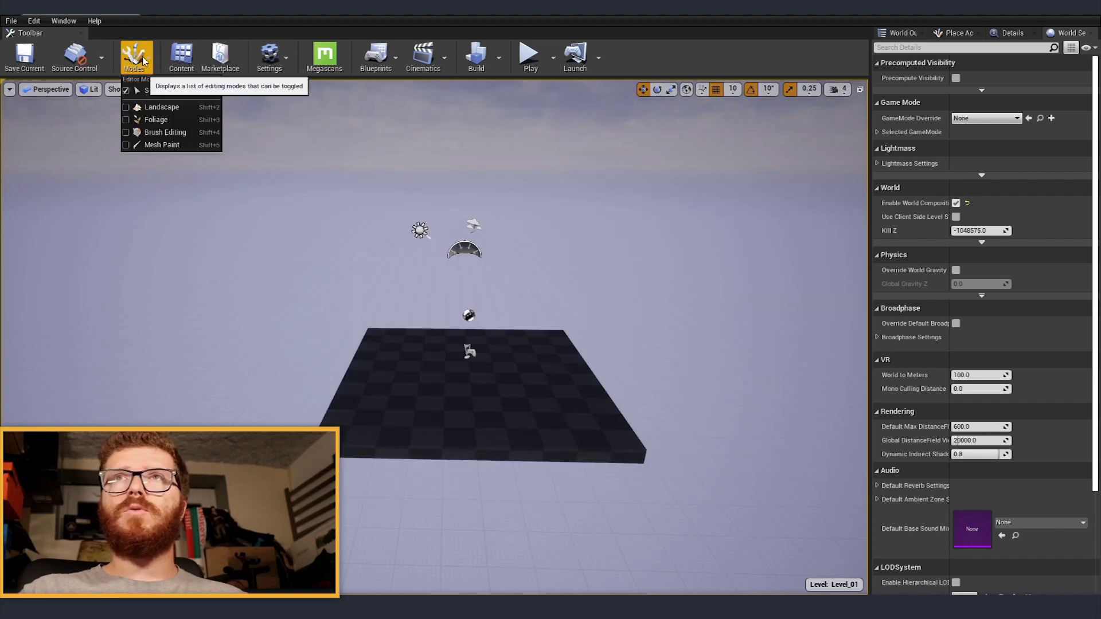
{"action": "left_click", "coordinate": [163, 109]}
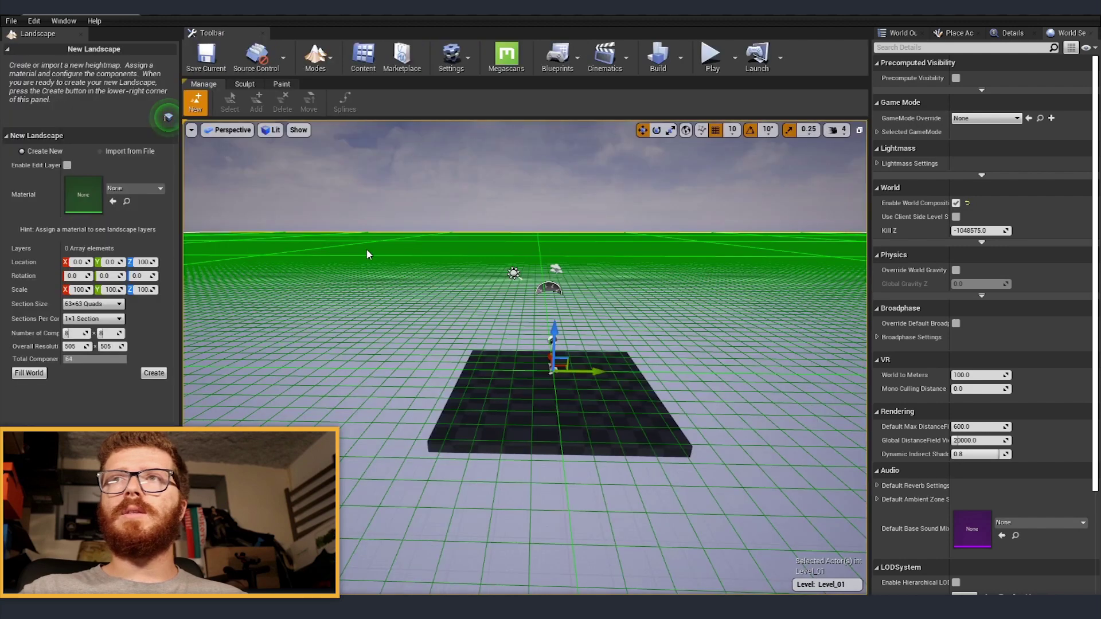
{"action": "left_click", "coordinate": [94, 304]}
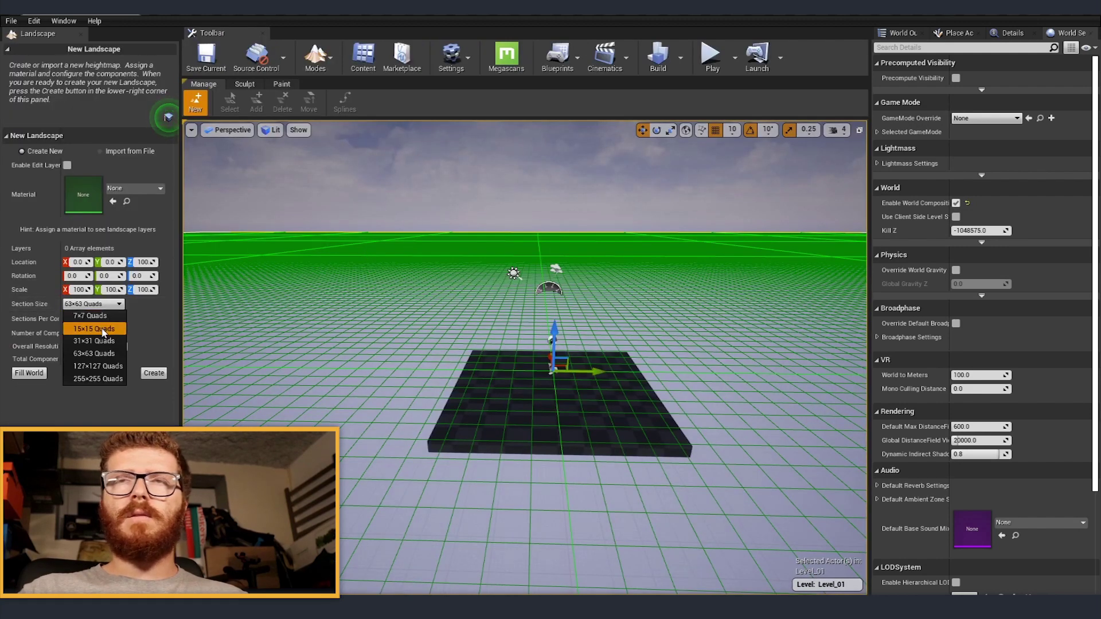
{"action": "left_click", "coordinate": [101, 330]}
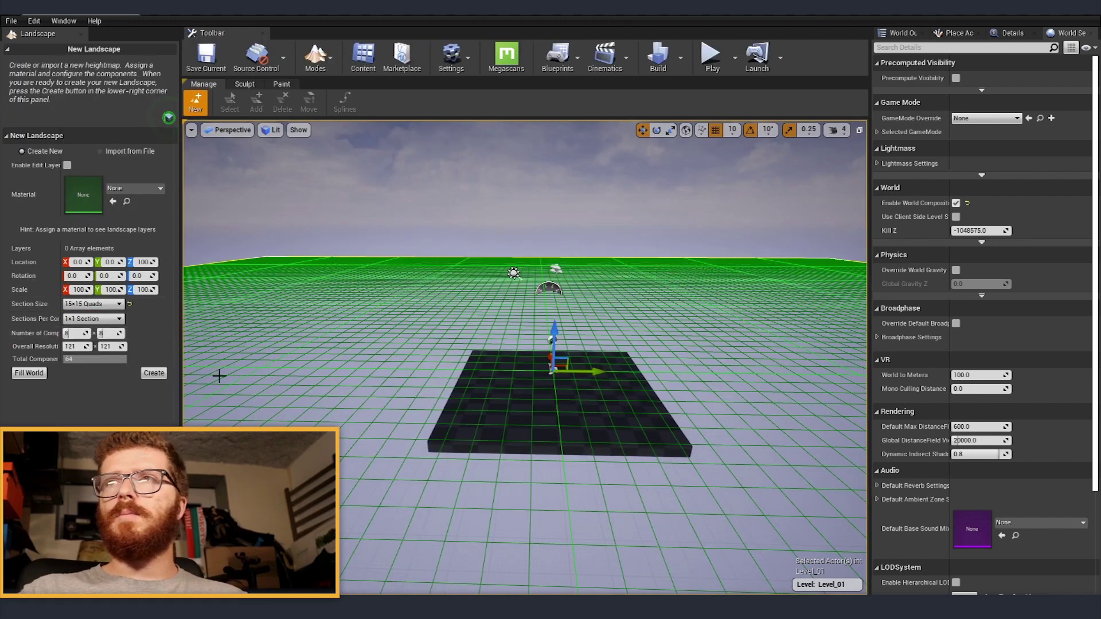
{"action": "left_click", "coordinate": [153, 373]}
Add an adjacent landscape level on the -X side of Level_01 in World Composition and save it as Level_02 in the MMM folder.
{"action": "left_click", "coordinate": [62, 21]}
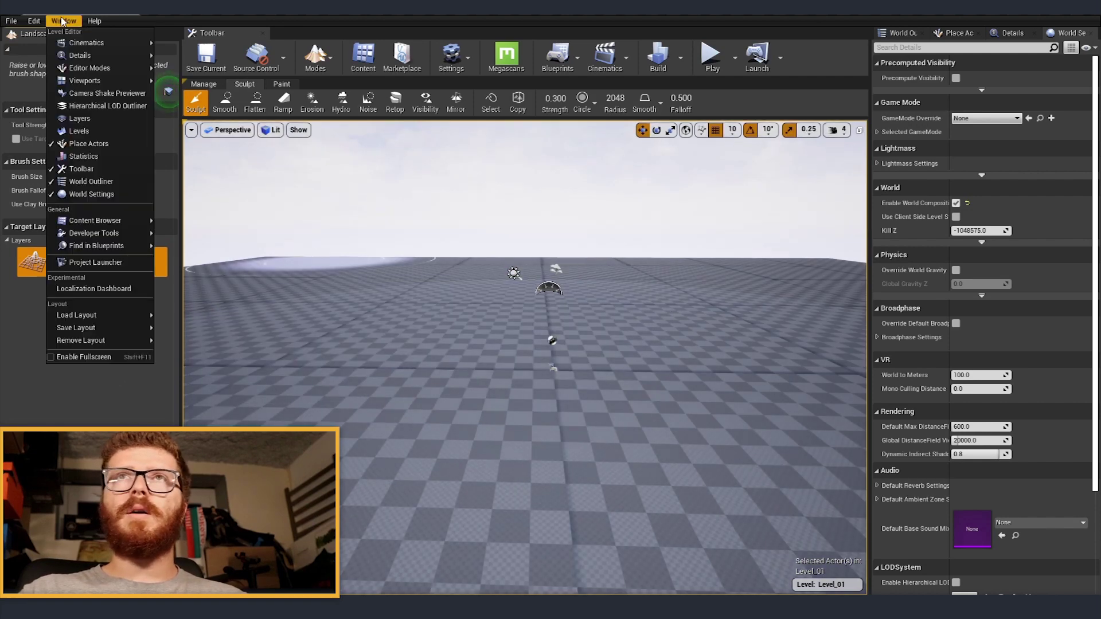
{"action": "left_click", "coordinate": [79, 131]}
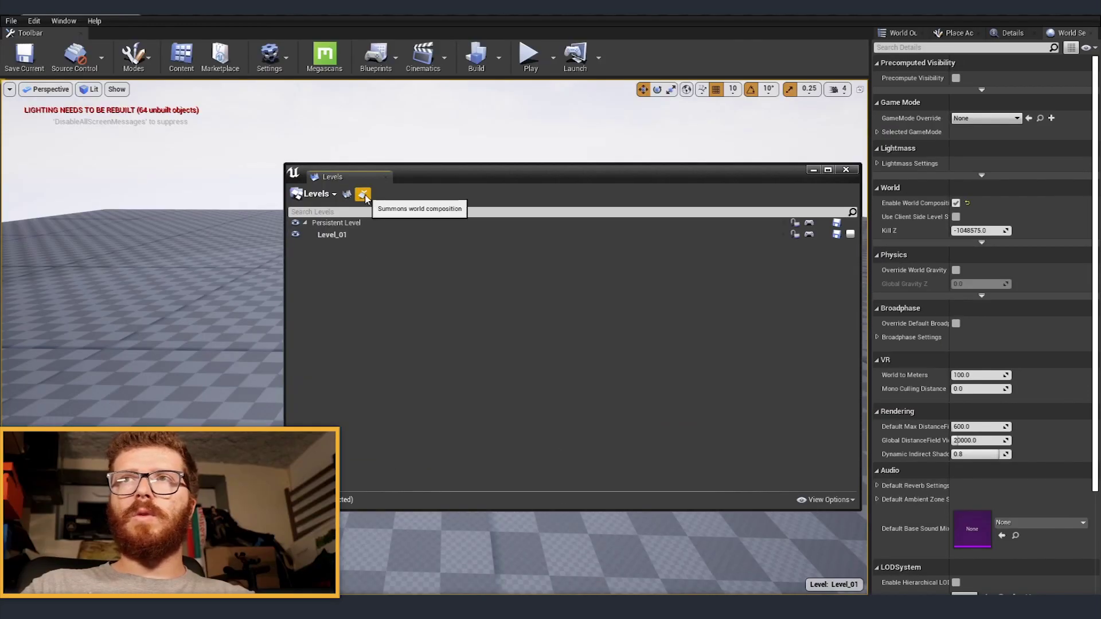
{"action": "left_click", "coordinate": [364, 195]}
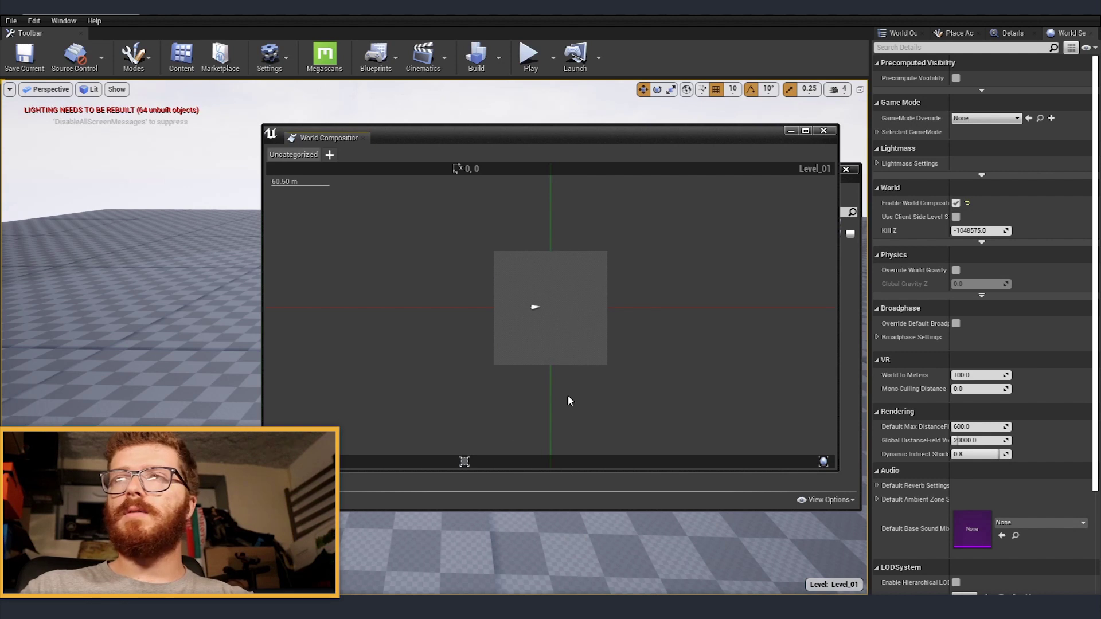
{"action": "right_click", "coordinate": [571, 324]}
{"action": "mouse_move", "coordinate": [611, 538]}
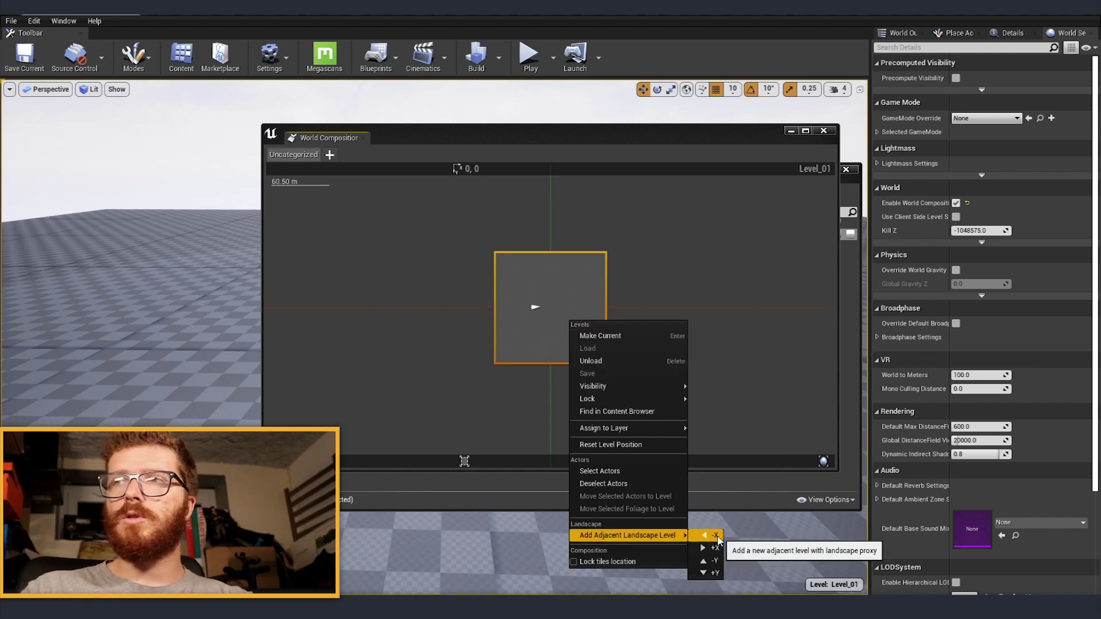
{"action": "left_click", "coordinate": [716, 535]}
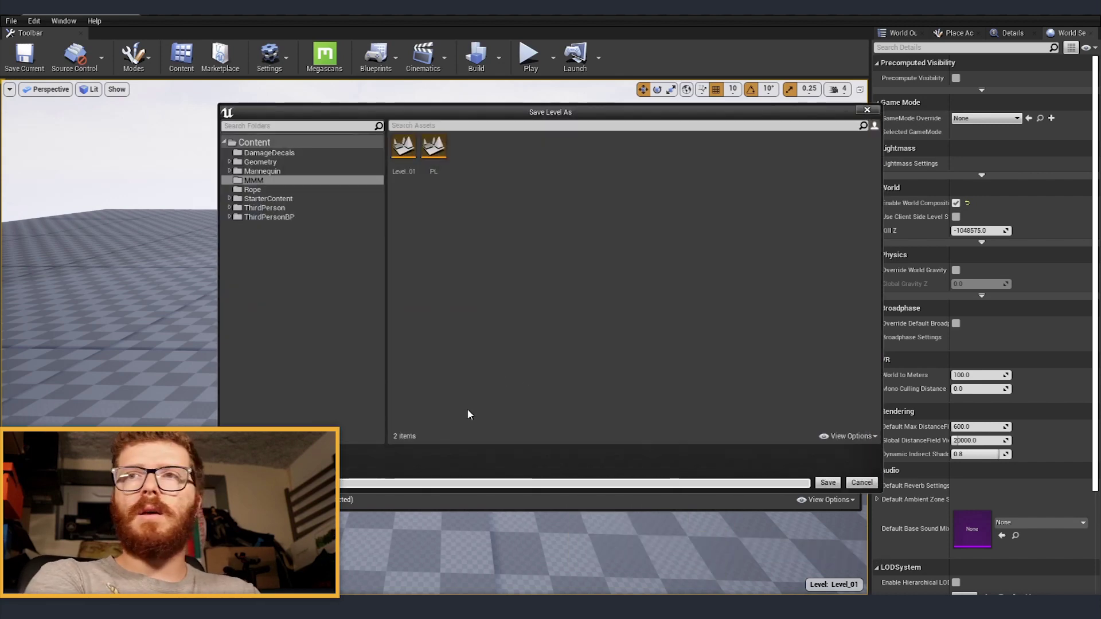
{"action": "key", "text": "Return"}
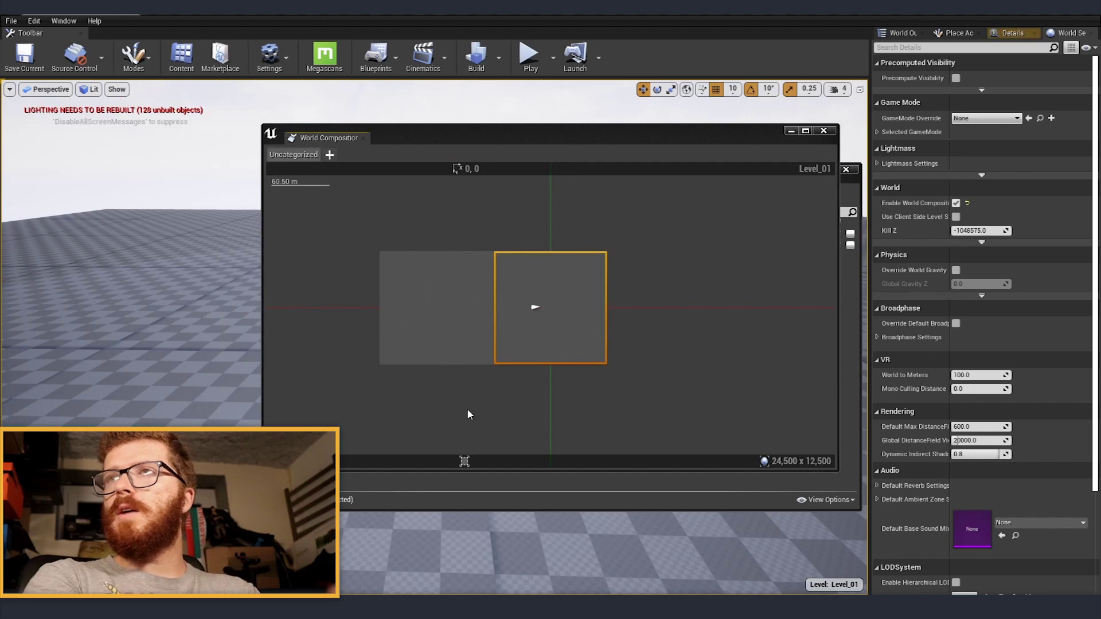
Close the World Composition and Levels windows and select each landscape tile in the viewport to compare their extents.
{"action": "left_click", "coordinate": [473, 324]}
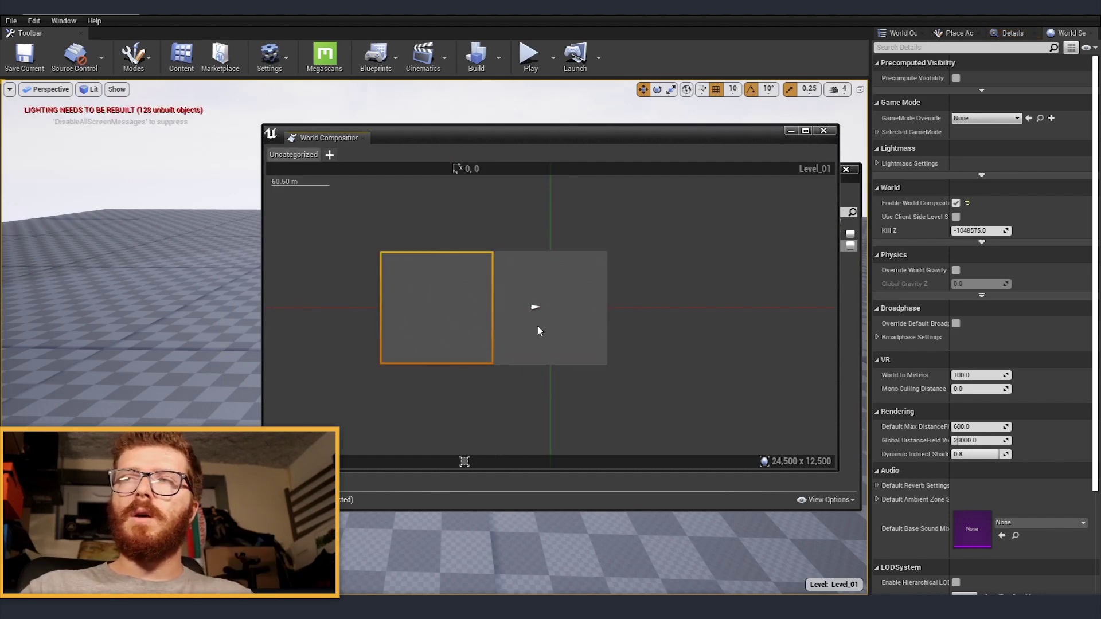
{"action": "left_click", "coordinate": [824, 131]}
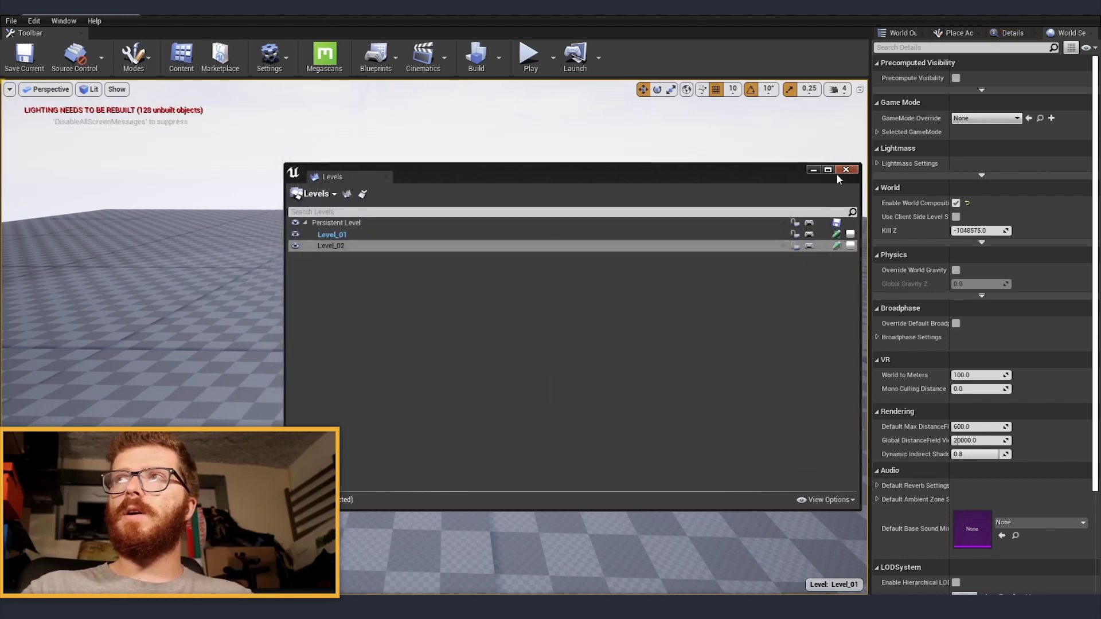
{"action": "left_click", "coordinate": [846, 169]}
{"action": "right_click_drag", "start_coordinate": [410, 221], "coordinate": [301, 212]}
{"action": "left_click", "coordinate": [552, 288]}
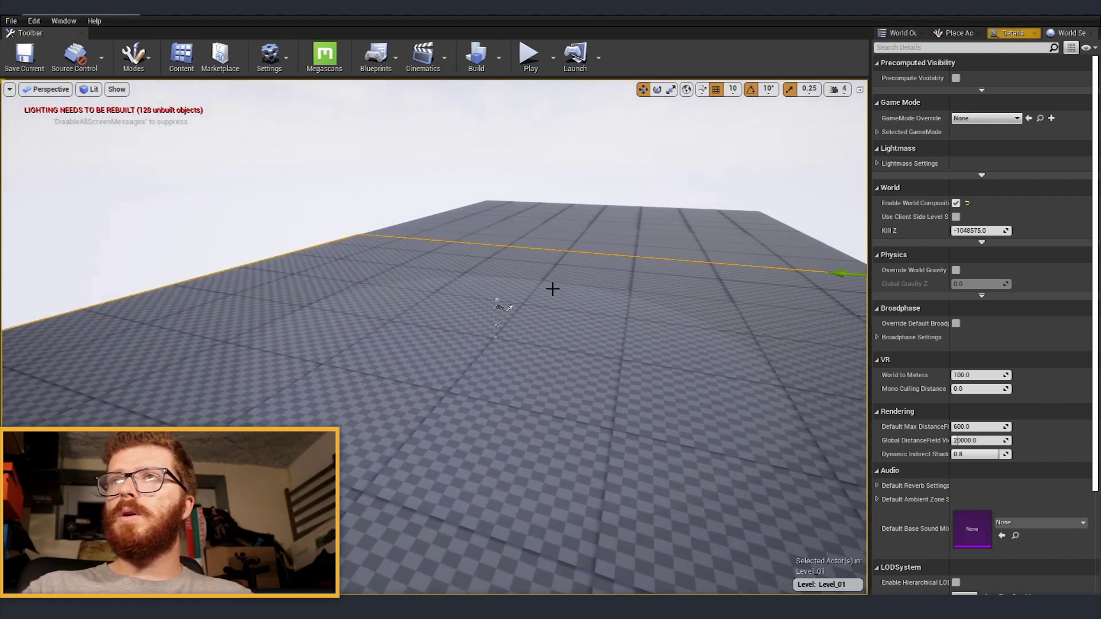
{"action": "left_click", "coordinate": [619, 231]}
{"action": "right_click_drag", "start_coordinate": [481, 315], "coordinate": [436, 319]}
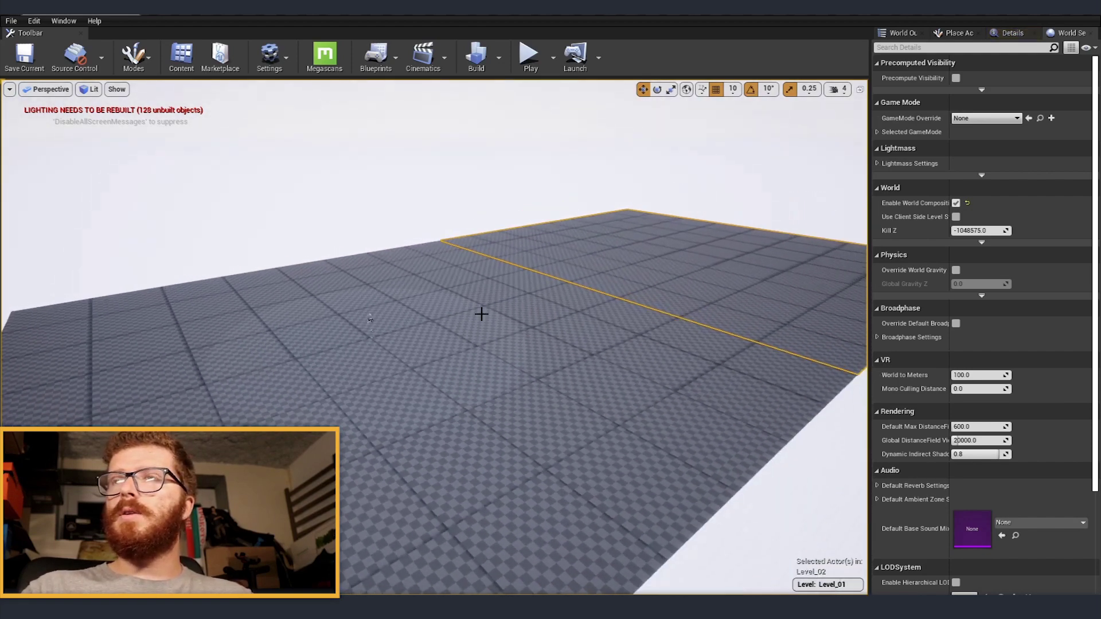
Make Level_02 the current level and close the Levels window.
{"action": "left_click", "coordinate": [599, 325]}
{"action": "right_click_drag", "start_coordinate": [599, 325], "coordinate": [545, 324]}
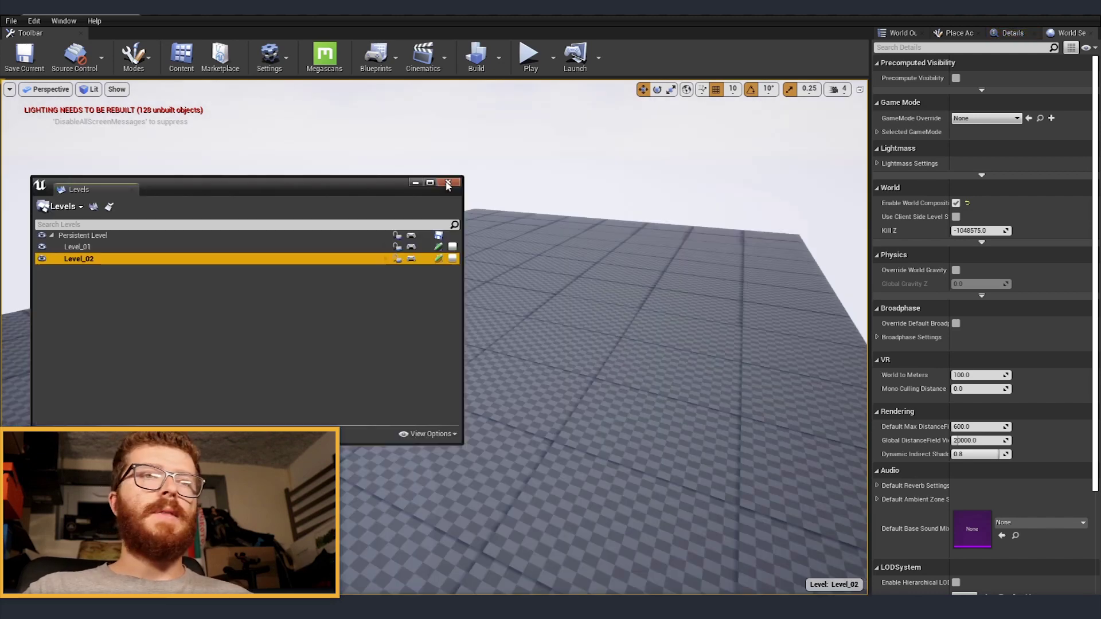
{"action": "left_click", "coordinate": [447, 183]}
Sculpt raised hills across the border between the Level_01 and Level_02 landscapes, then return to Select mode.
{"action": "left_click", "coordinate": [133, 54]}
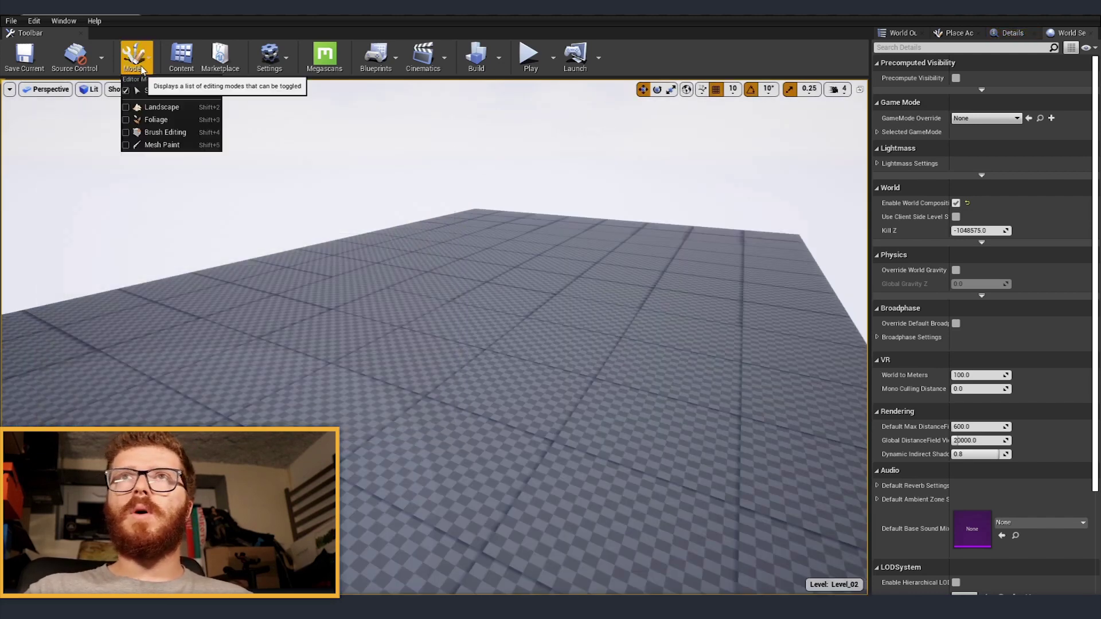
{"action": "left_click", "coordinate": [147, 107]}
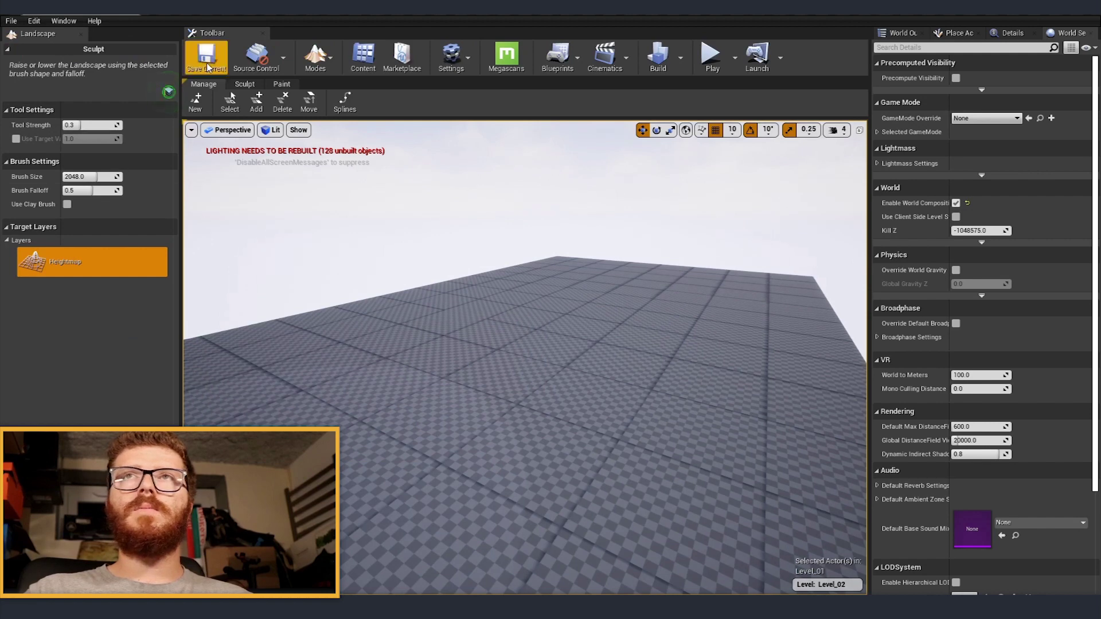
{"action": "left_click", "coordinate": [245, 85]}
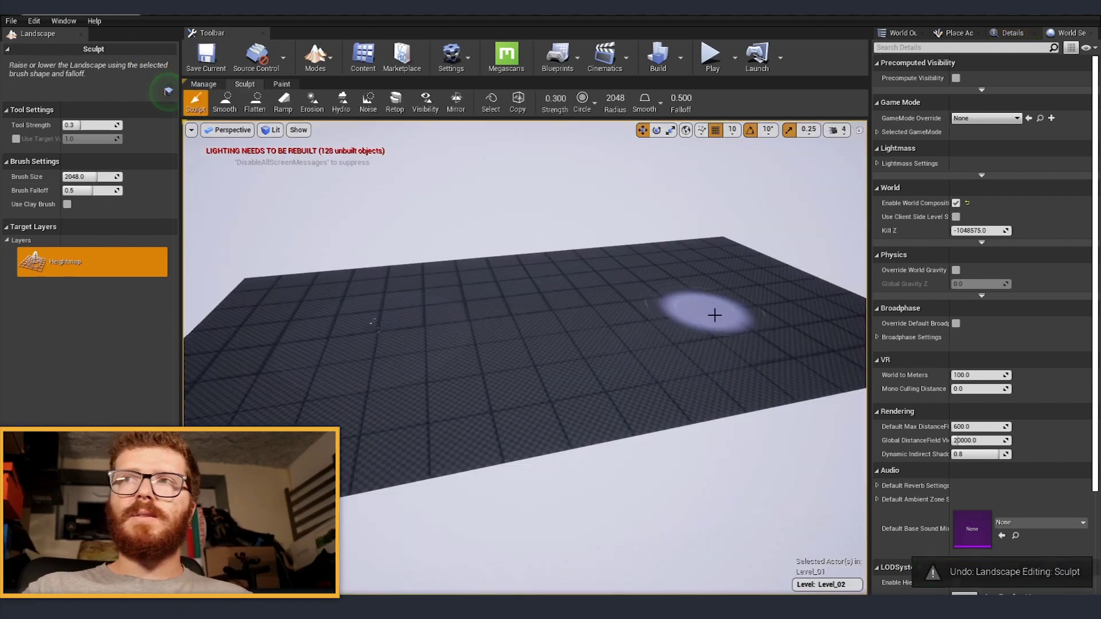
{"action": "mouse_move", "coordinate": [715, 315]}
{"action": "left_mouse_down"}
{"action": "mouse_move", "coordinate": [600, 304]}
{"action": "mouse_move", "coordinate": [408, 359]}
{"action": "mouse_move", "coordinate": [614, 321]}
{"action": "mouse_move", "coordinate": [602, 271]}
{"action": "mouse_move", "coordinate": [634, 270]}
{"action": "mouse_move", "coordinate": [659, 293]}
{"action": "left_mouse_up"}
{"action": "right_click_drag", "start_coordinate": [660, 293], "coordinate": [797, 295]}
{"action": "right_click_drag", "start_coordinate": [579, 327], "coordinate": [612, 337]}
{"action": "mouse_move", "coordinate": [431, 314]}
{"action": "left_mouse_down"}
{"action": "mouse_move", "coordinate": [570, 304]}
{"action": "mouse_move", "coordinate": [275, 295]}
{"action": "left_mouse_up"}
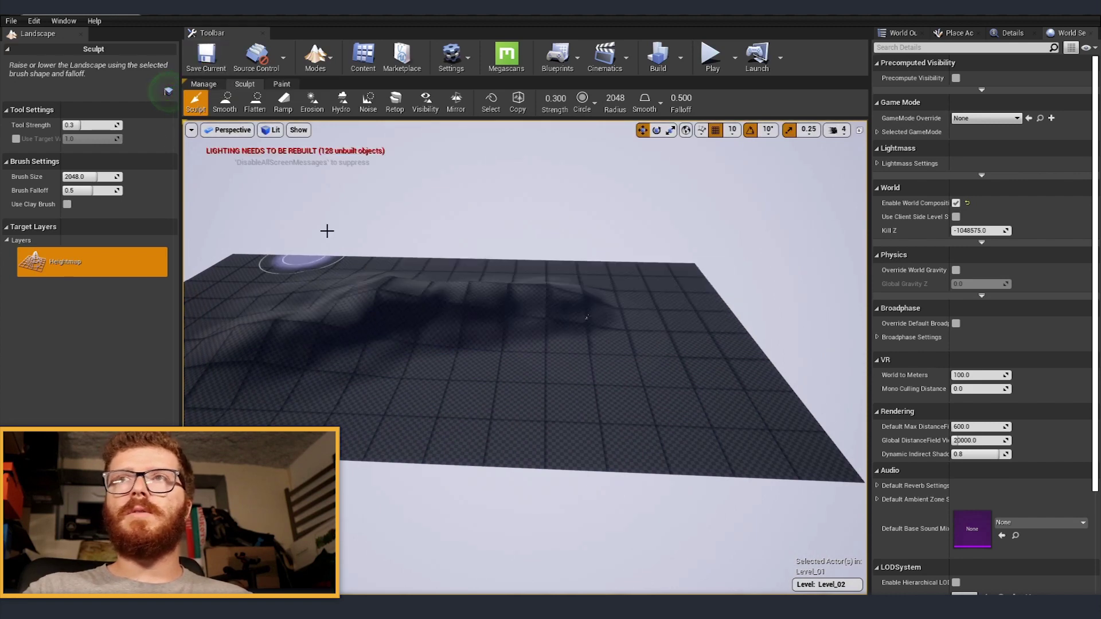
{"action": "left_click", "coordinate": [315, 58]}
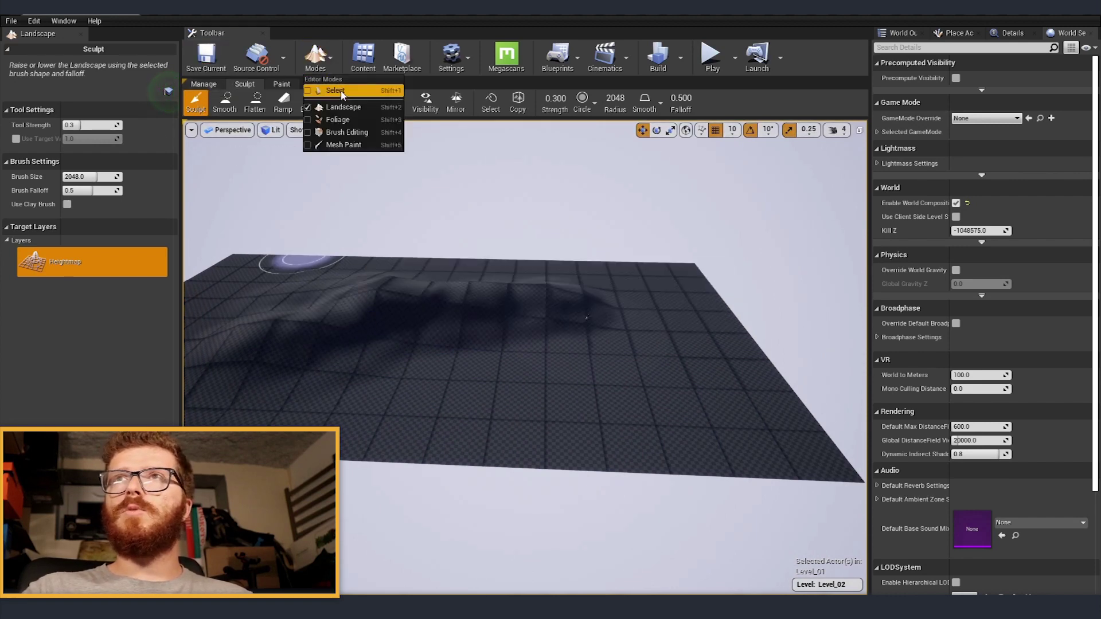
{"action": "left_click", "coordinate": [331, 88]}
Select the Level_02 landscape and examine how the sculpted hill crosses the seam between the two tiles.
{"action": "right_click_drag", "start_coordinate": [367, 325], "coordinate": [592, 277]}
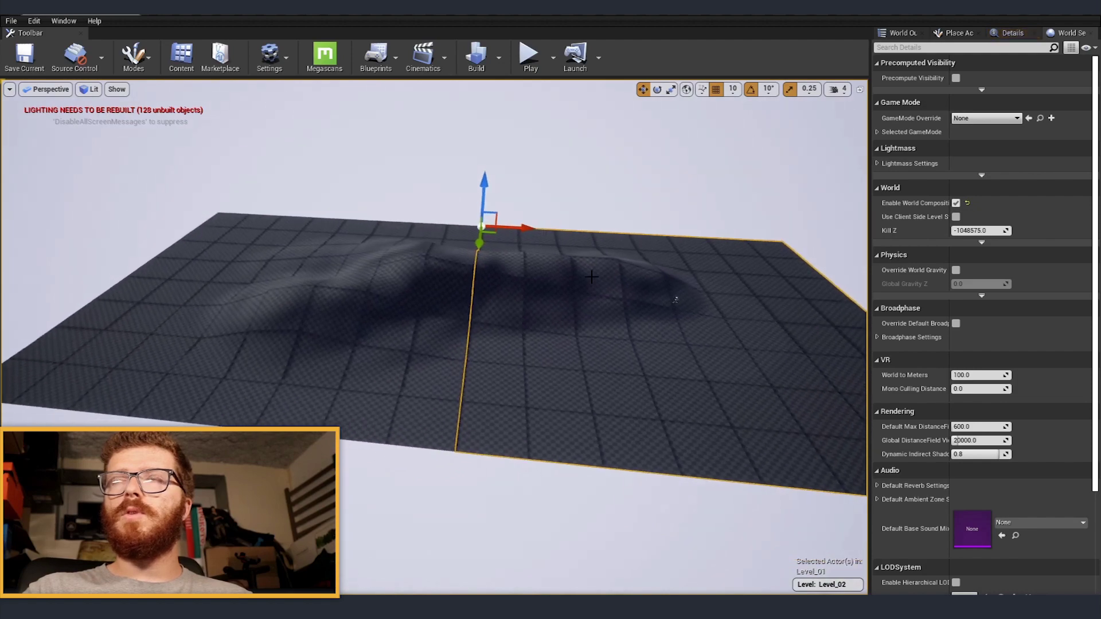
{"action": "left_click", "coordinate": [398, 278]}
{"action": "key", "text": "w"}
{"action": "right_click_drag", "start_coordinate": [480, 272], "coordinate": [402, 416]}
{"action": "key", "text": "w"}
{"action": "scroll", "coordinate": [402, 416], "scroll_direction": "down", "scroll_amount": 1}
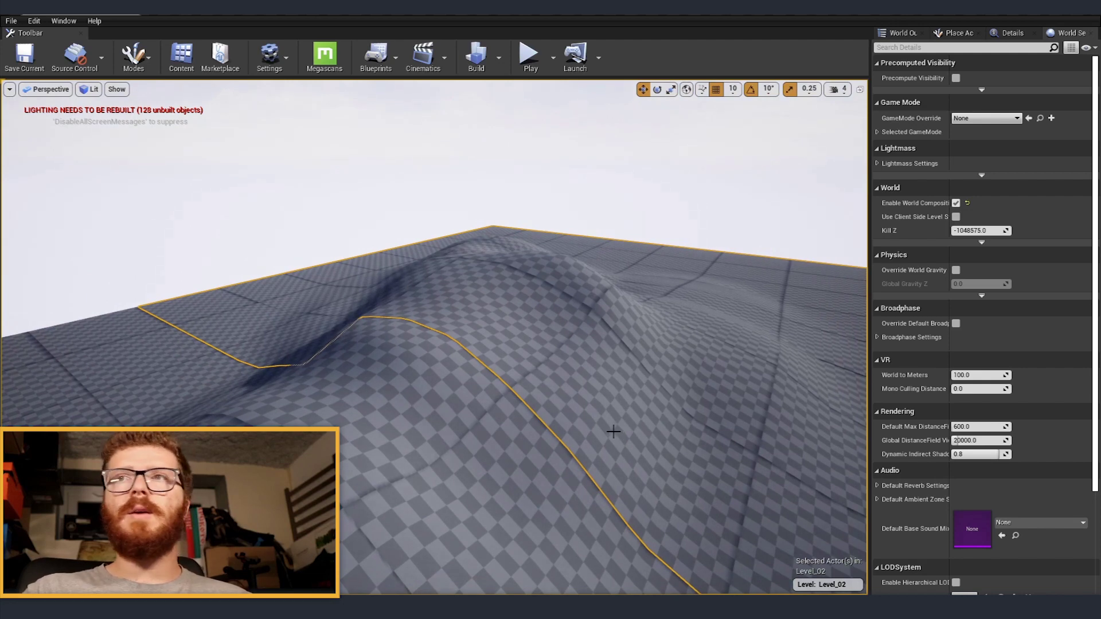
{"action": "key", "text": "s"}
{"action": "right_click_drag", "start_coordinate": [571, 399], "coordinate": [498, 359]}
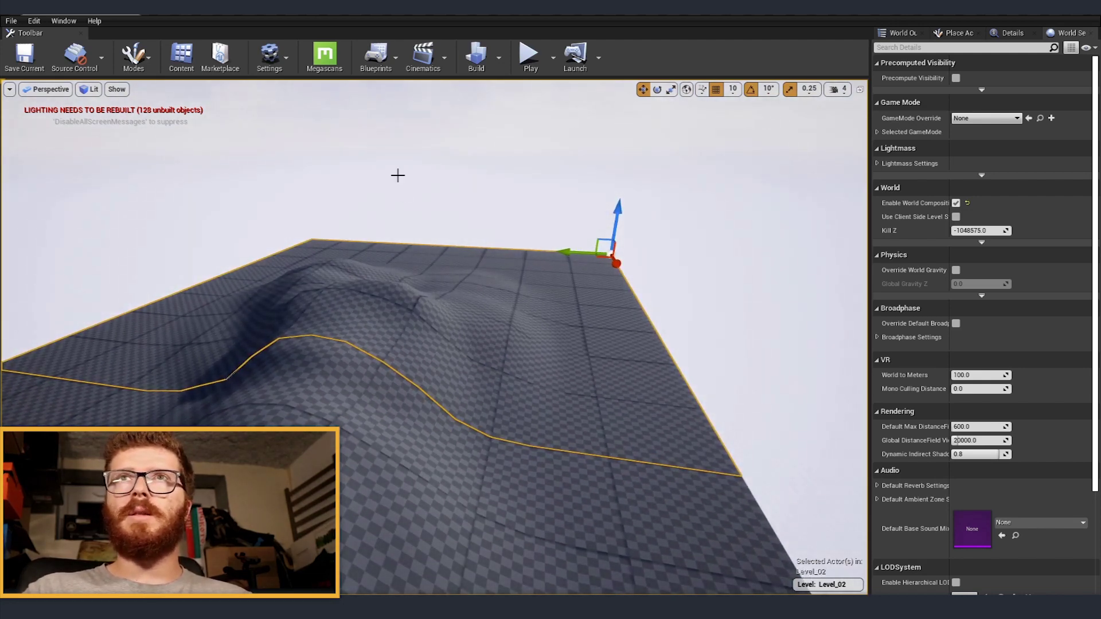
Bring up the Levels window again to view the sublevels.
{"action": "left_click", "coordinate": [62, 21]}
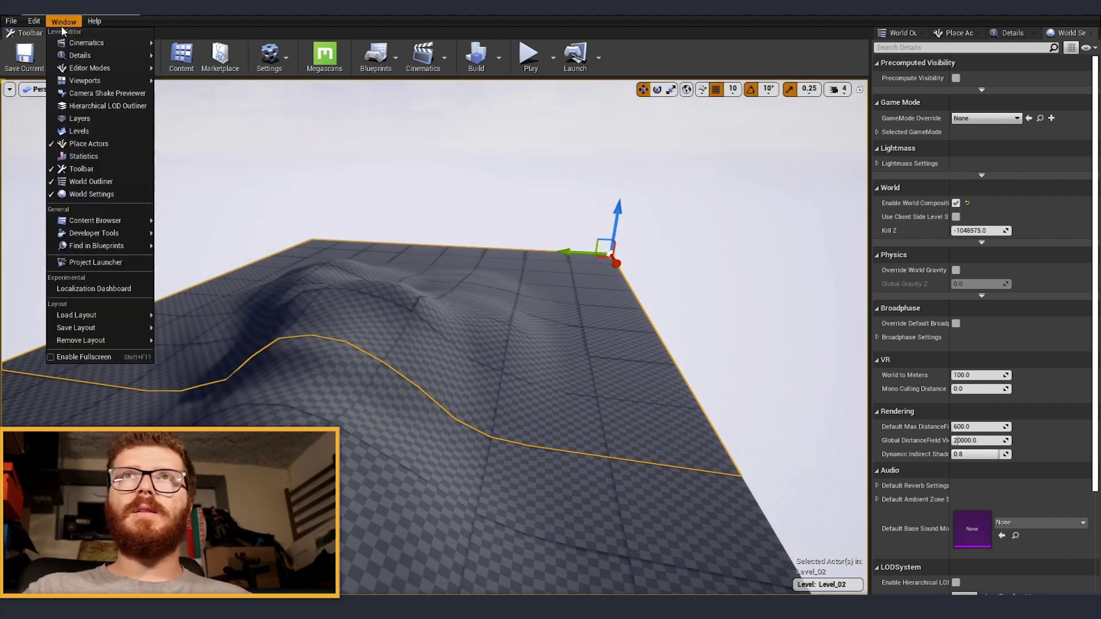
{"action": "left_click", "coordinate": [121, 167]}
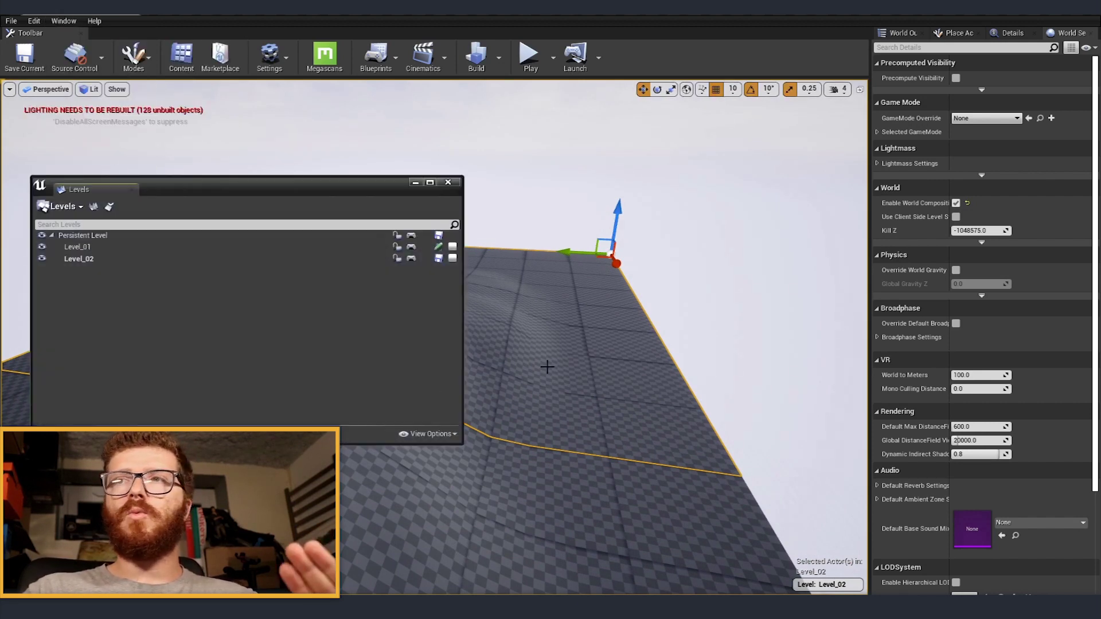